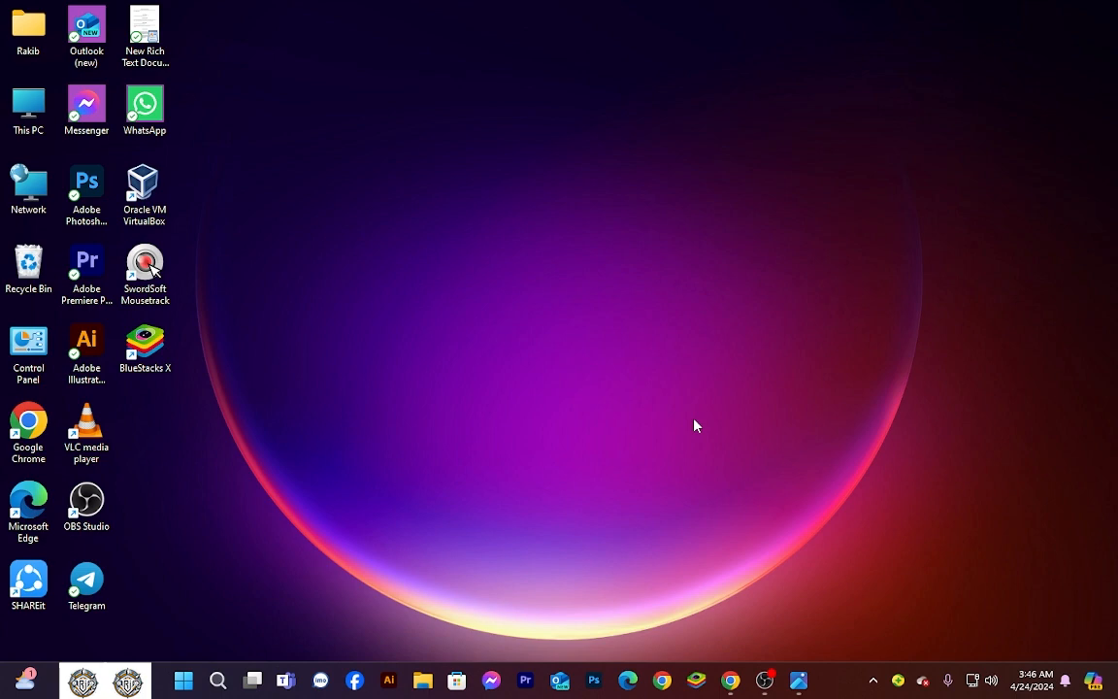
# - Compare the full-colour motorcycle photo with its selective-colour version in the photo viewer, then close the viewer
pyautogui.click(798, 680)
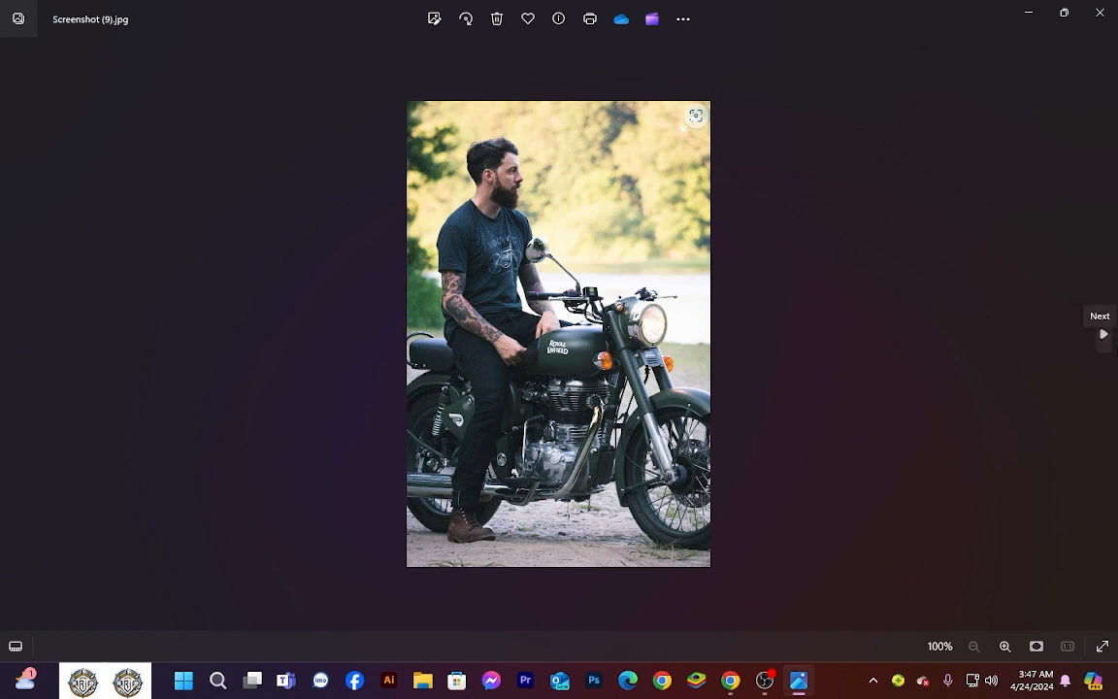
pyautogui.click(1103, 333)
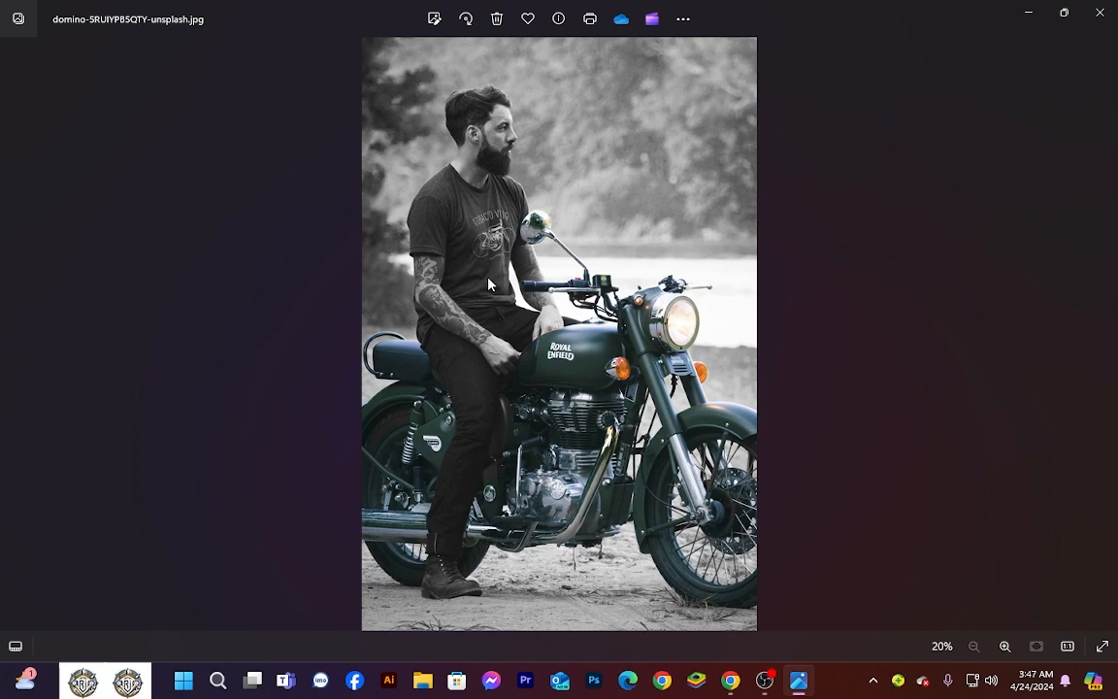
pyautogui.click(8, 388)
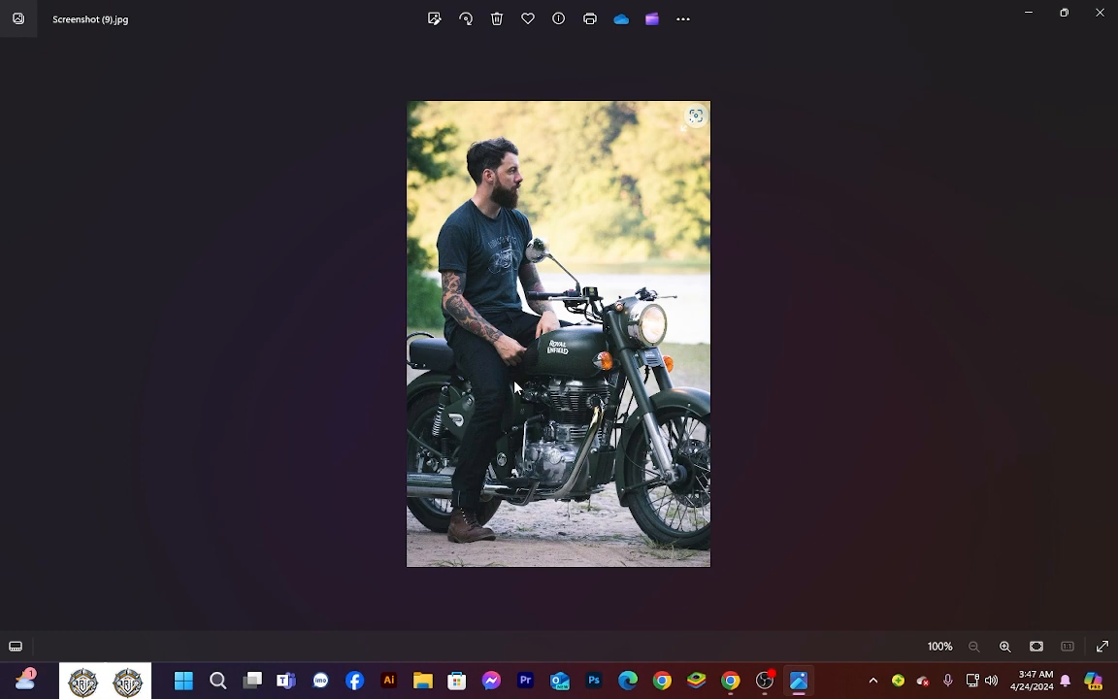
pyautogui.press('Right')
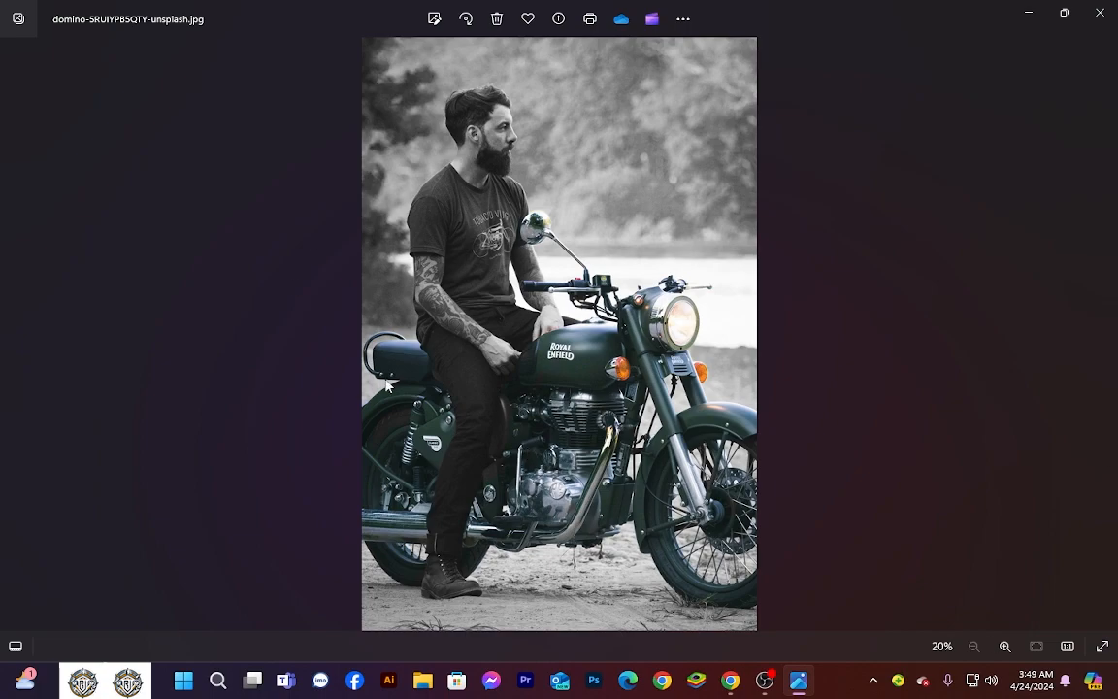
pyautogui.click(1099, 12)
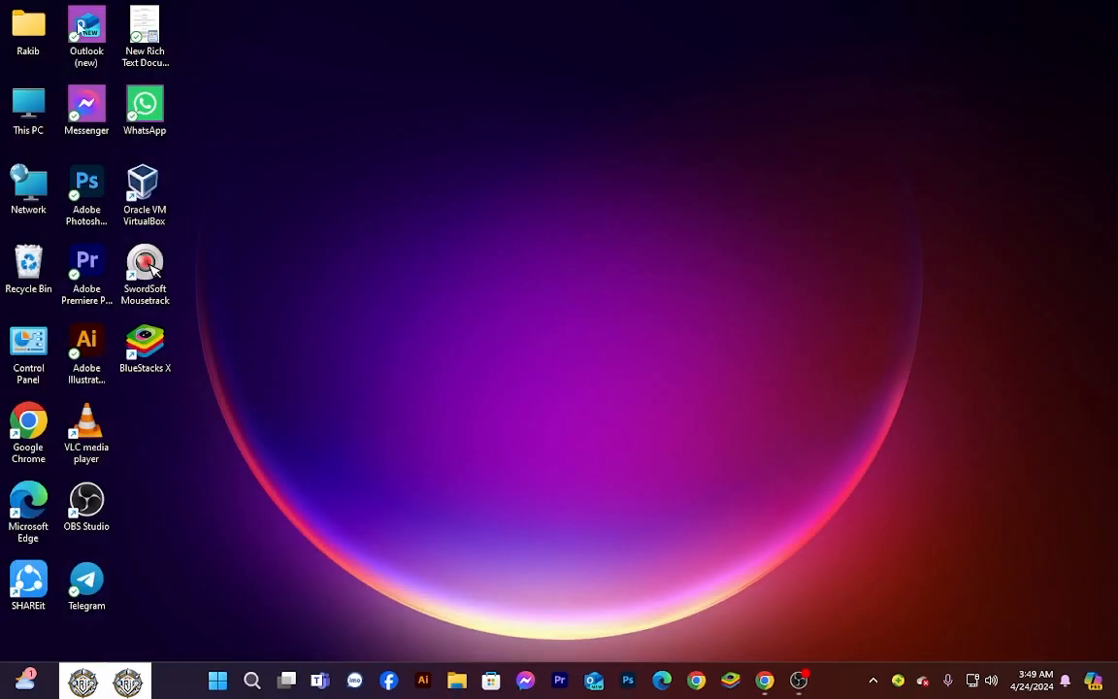
# - Launch Photoshop, quit the Creative Cloud repair prompt and open Screenshot (9).jpg from the Downloads folder
pyautogui.click(626, 681)
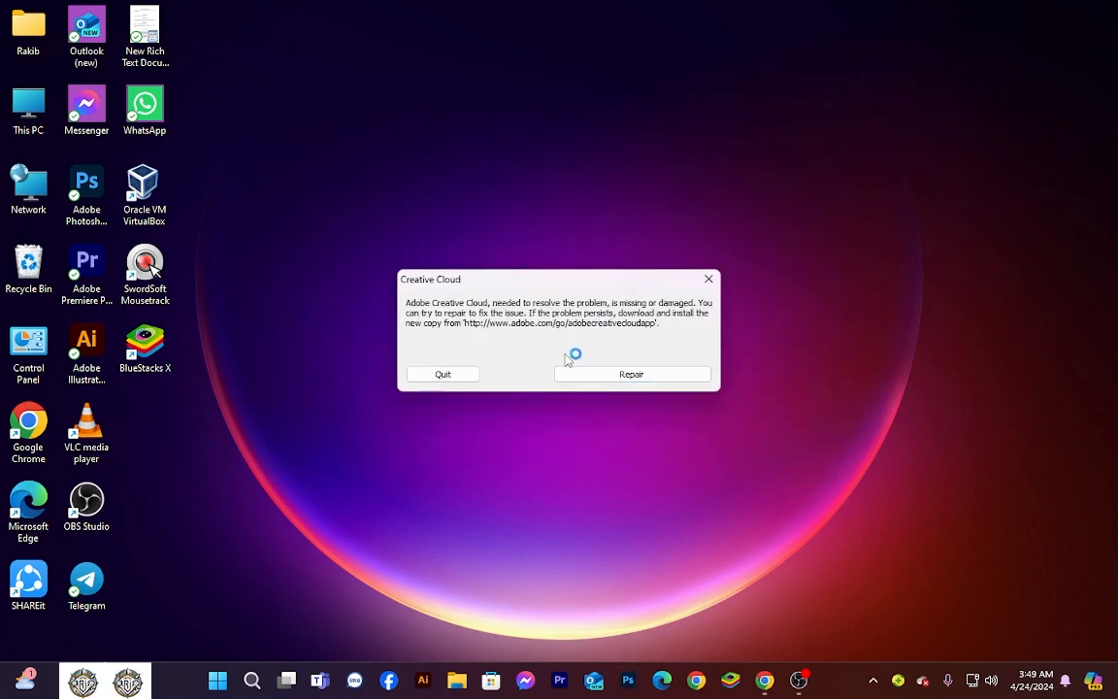
pyautogui.click(463, 377)
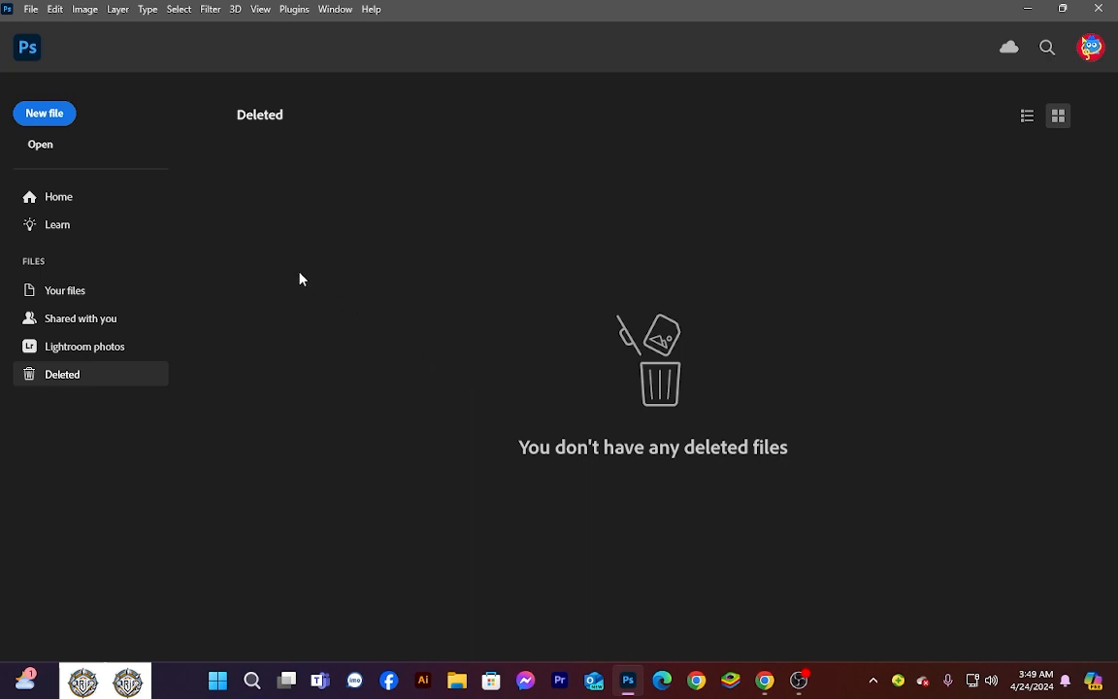
pyautogui.click(40, 145)
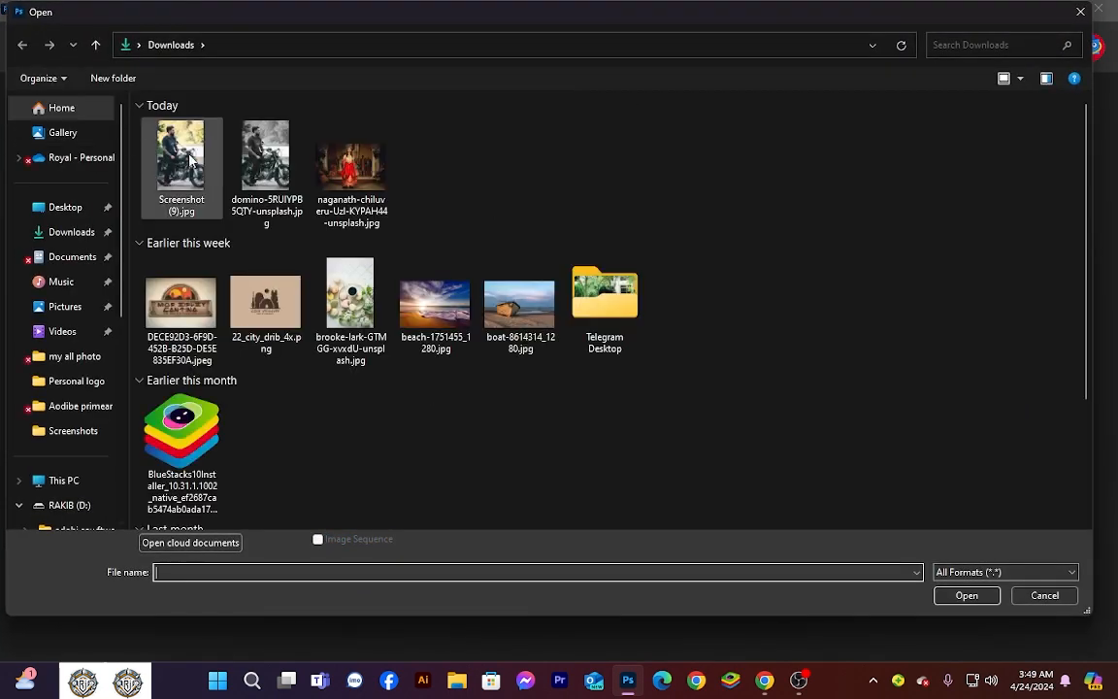
pyautogui.doubleClick(191, 160)
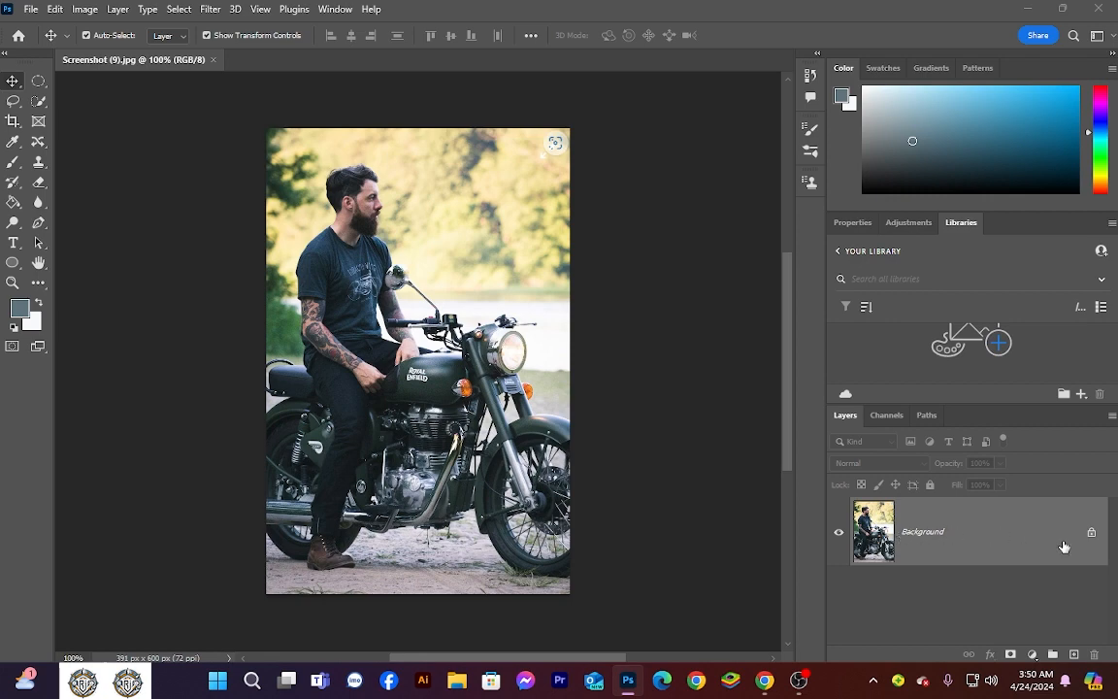
pyautogui.moveTo(1064, 547); pyautogui.dragTo(1074, 658)
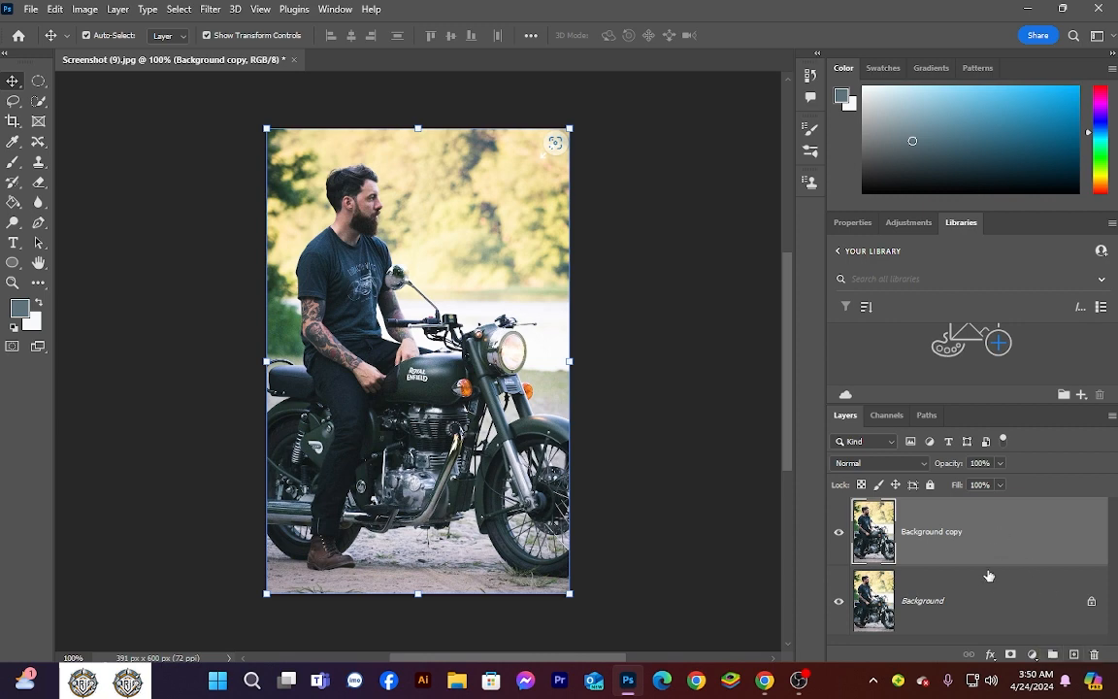
pyautogui.press('Delete')
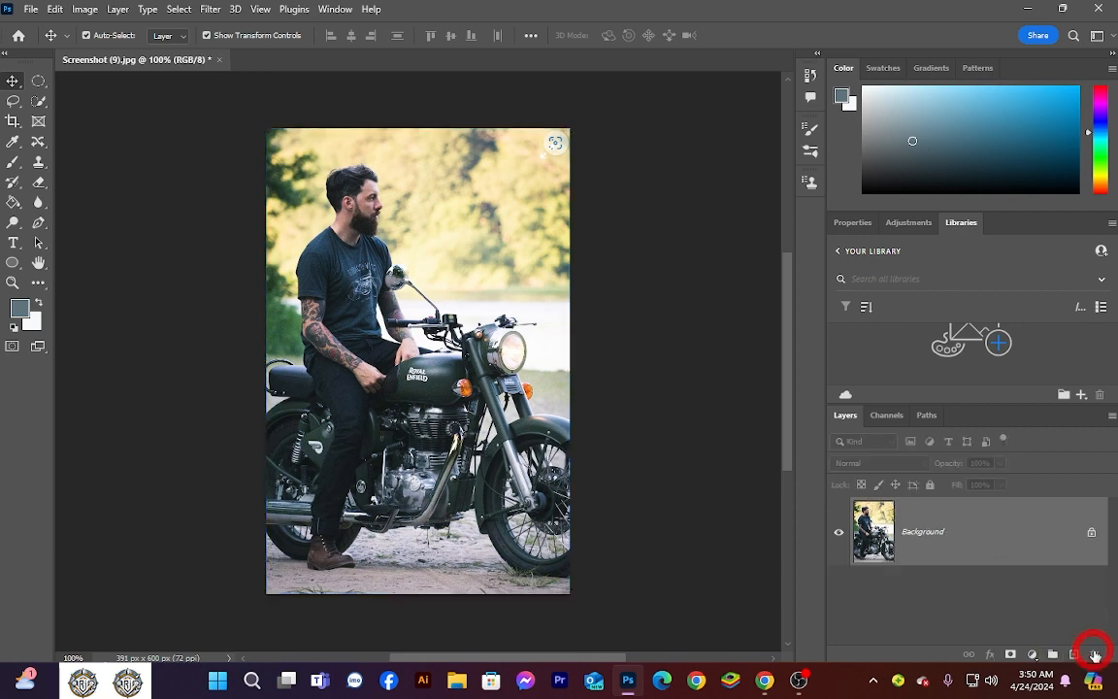
pyautogui.press('ctrl')
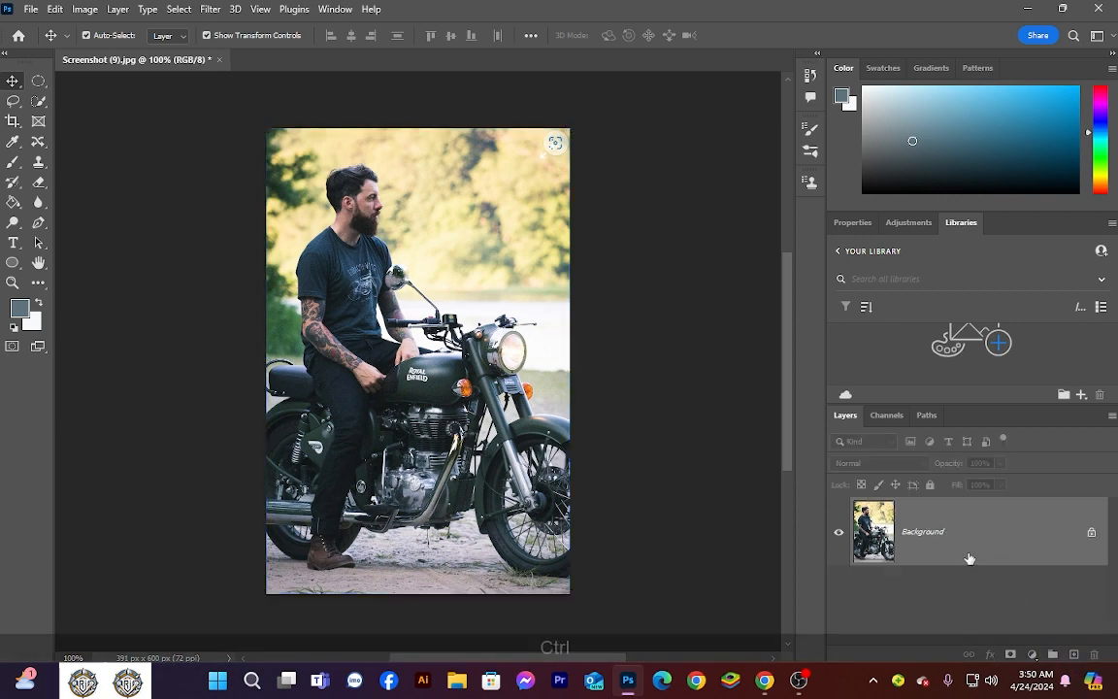
pyautogui.hotkey('ctrl', 'j')
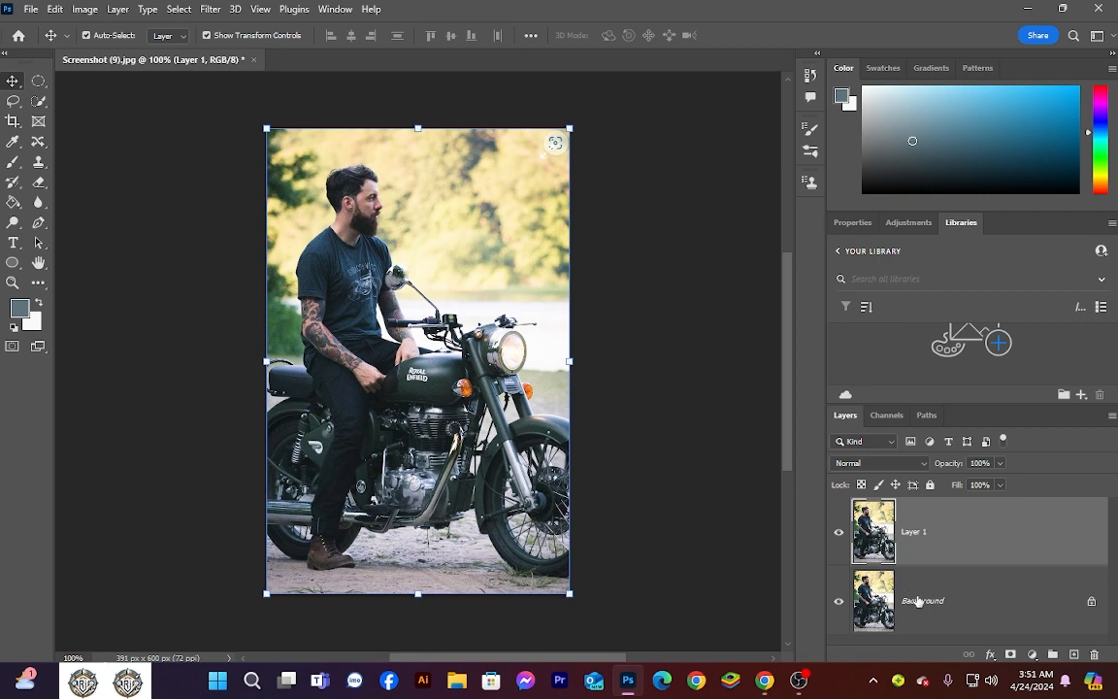
pyautogui.press('Delete')
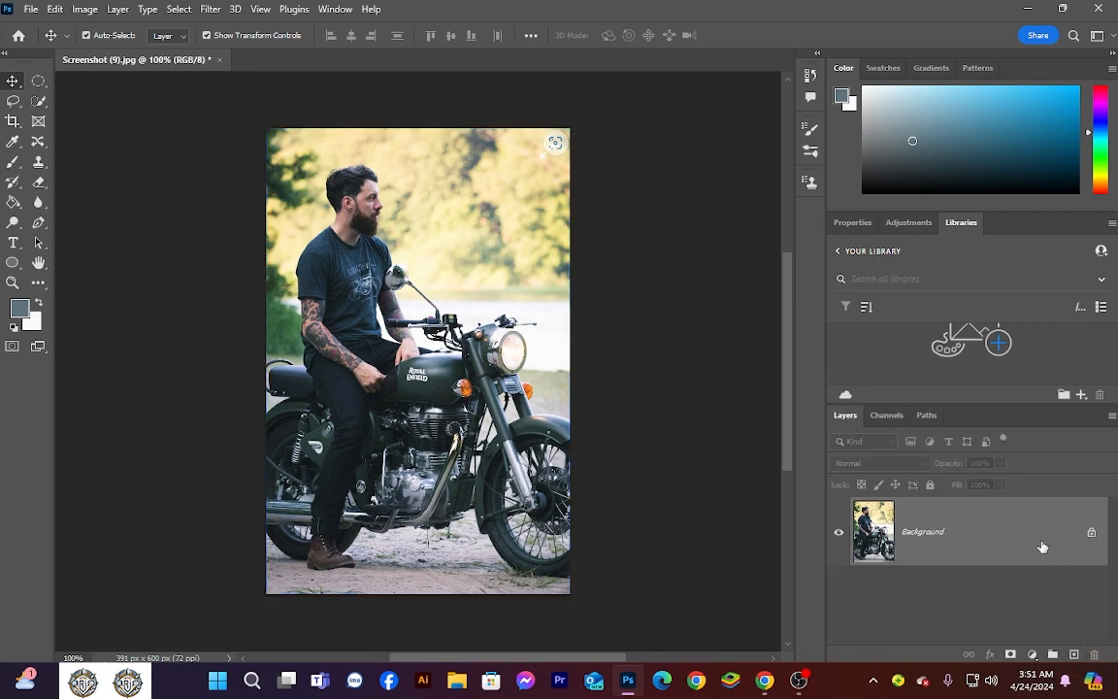
# - Duplicate the Background layer and hide the copy, with the original Background layer selected
pyautogui.moveTo(1040, 544); pyautogui.dragTo(1072, 654)
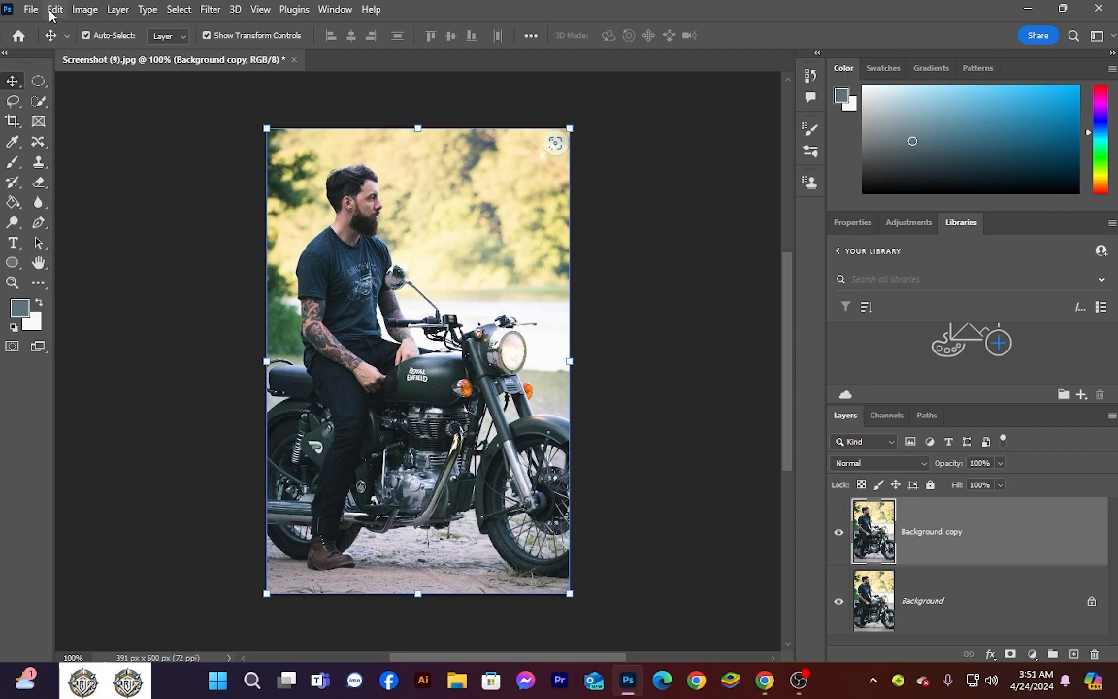
pyautogui.click(839, 535)
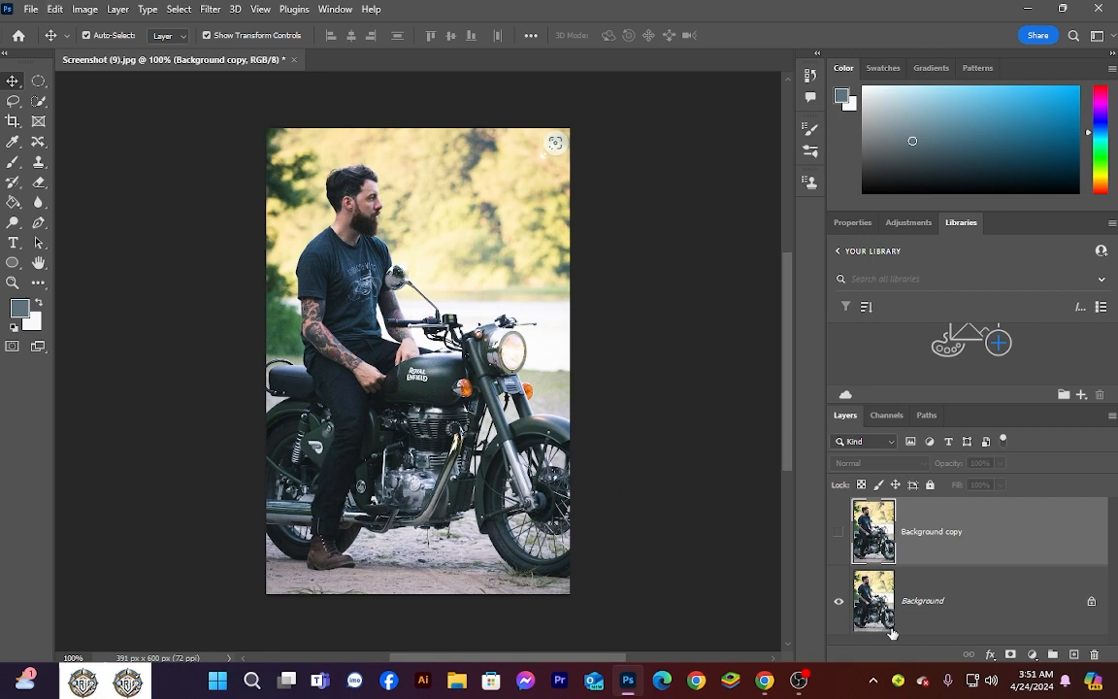
pyautogui.click(902, 587)
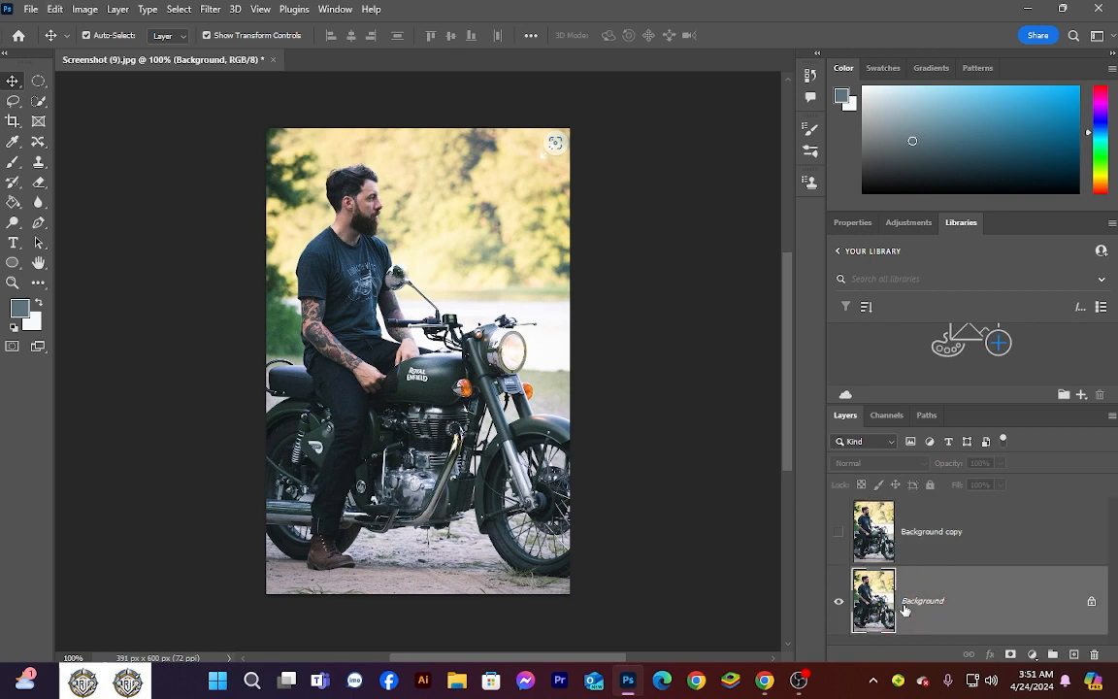
pyautogui.click(80, 9)
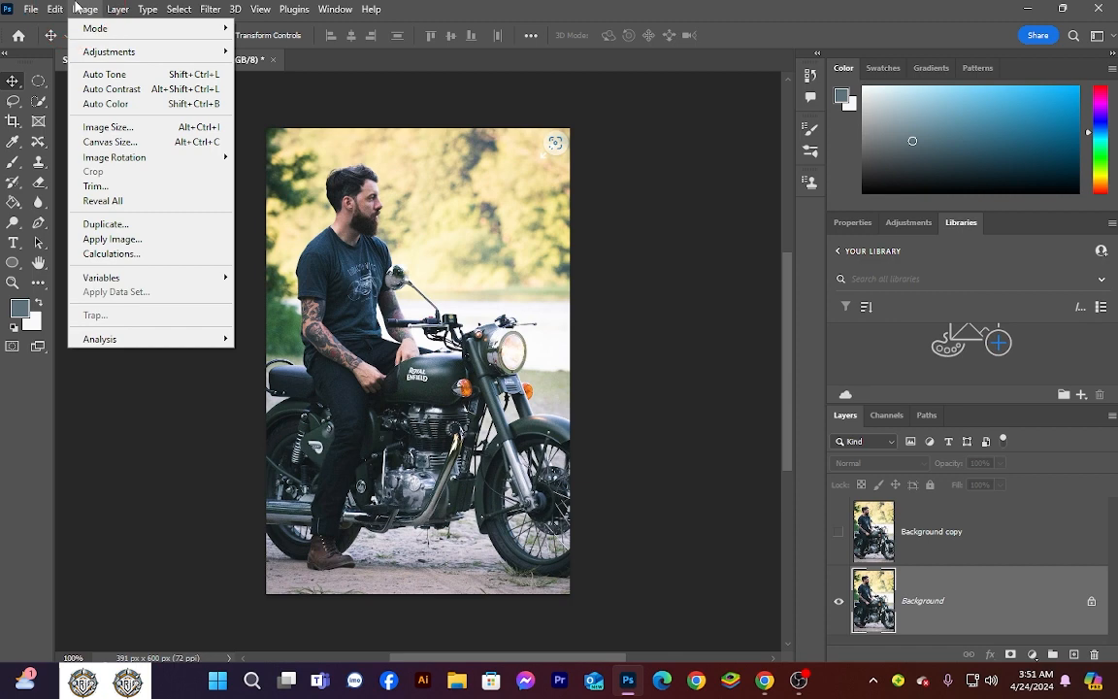
pyautogui.moveTo(75, 51)
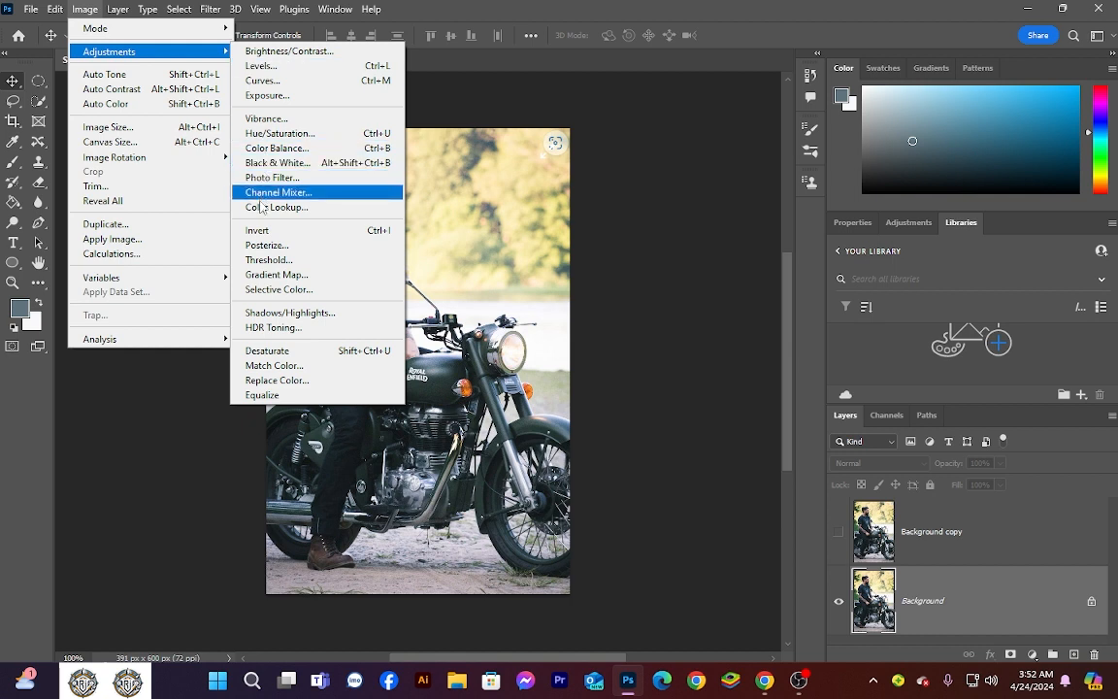
pyautogui.click(307, 355)
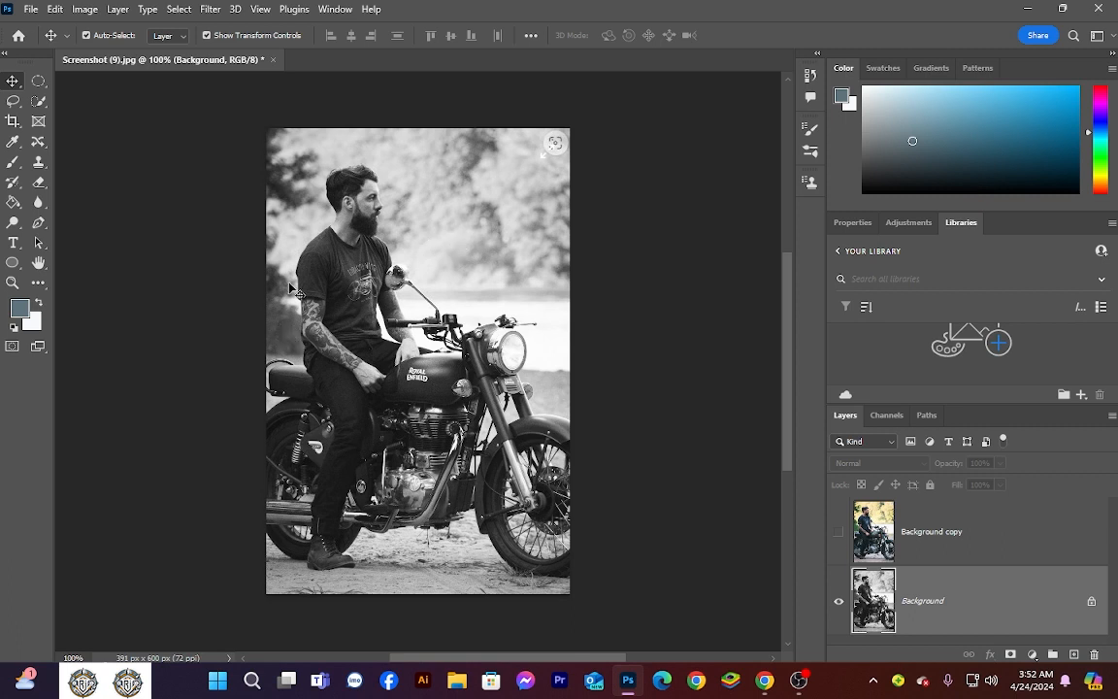
pyautogui.hotkey('ctrl', 'z')
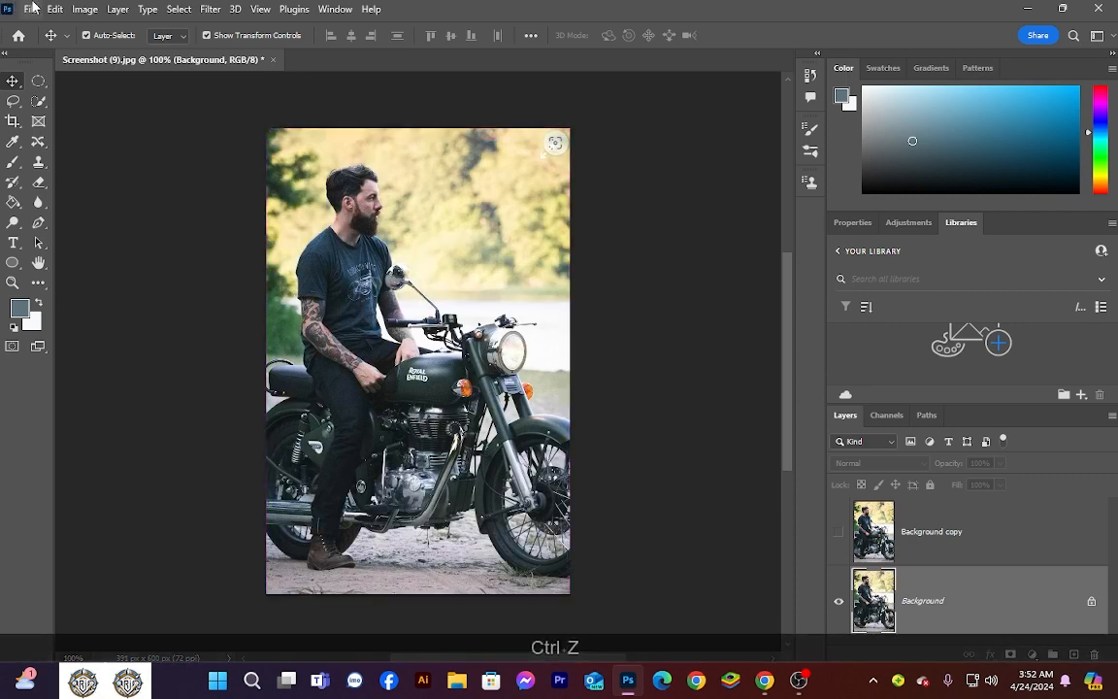
# - Start a Black & White adjustment on the Background layer, set Greens to 51% and compare the image with the preview off and on
pyautogui.click(81, 9)
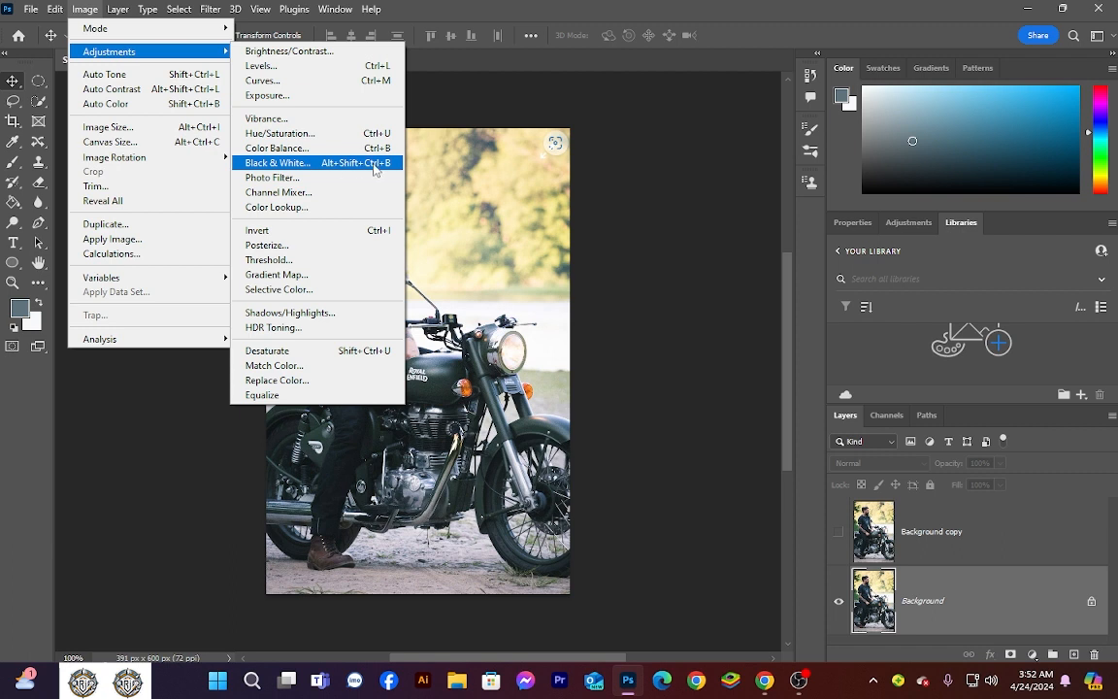
pyautogui.click(332, 165)
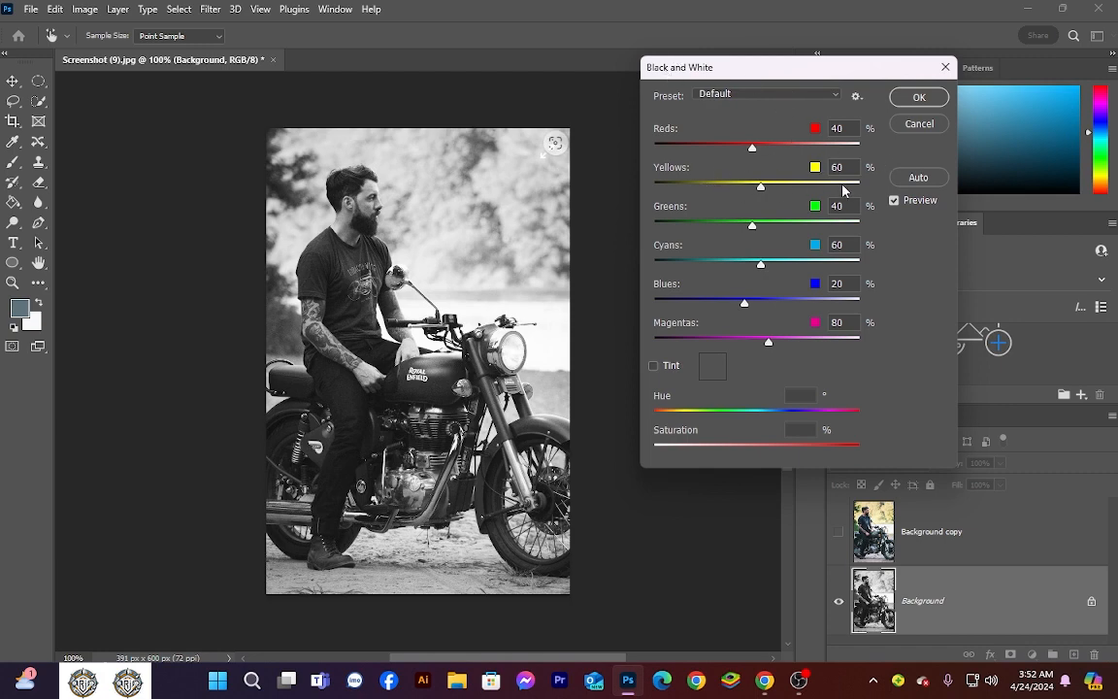
pyautogui.click(894, 201)
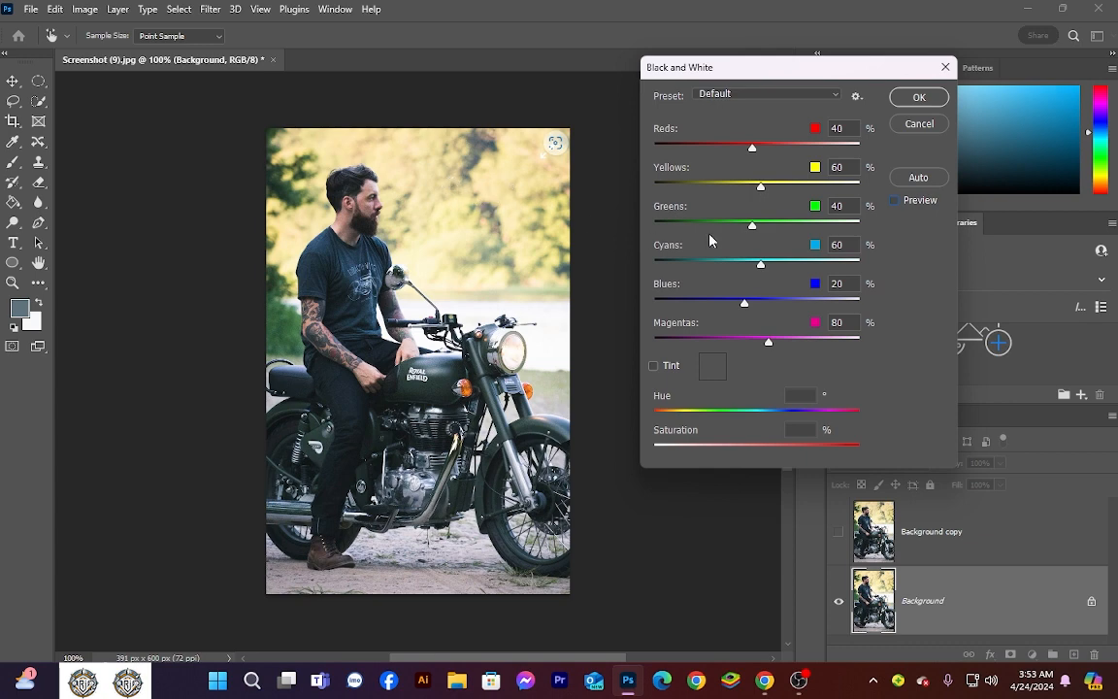
pyautogui.click(892, 201)
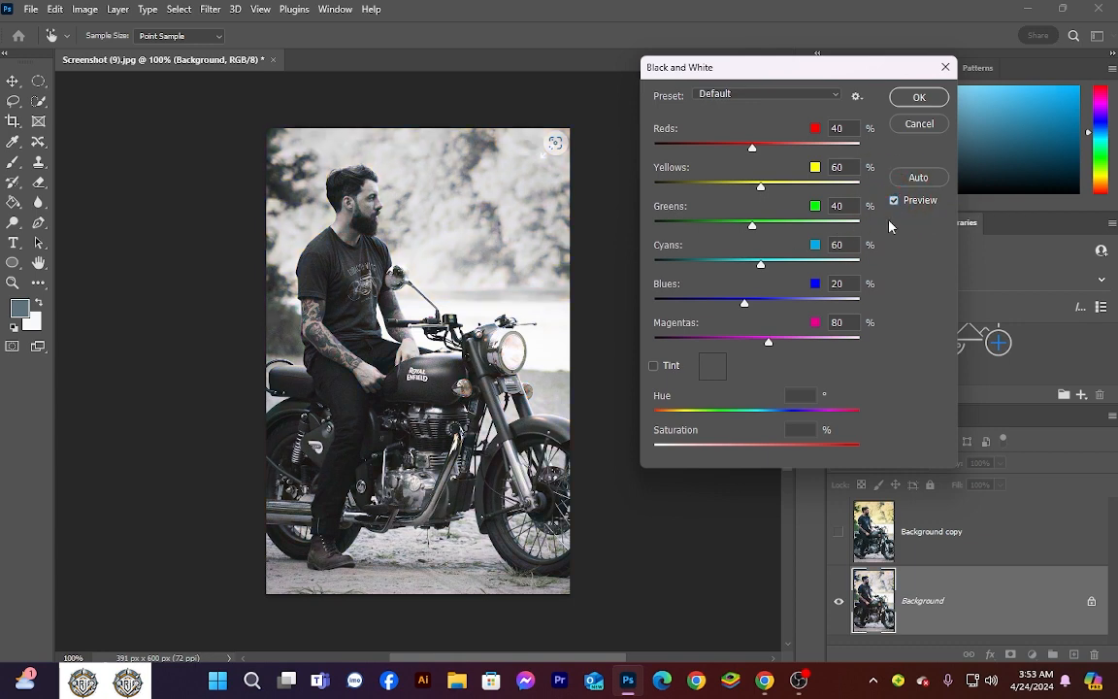
pyautogui.click(894, 201)
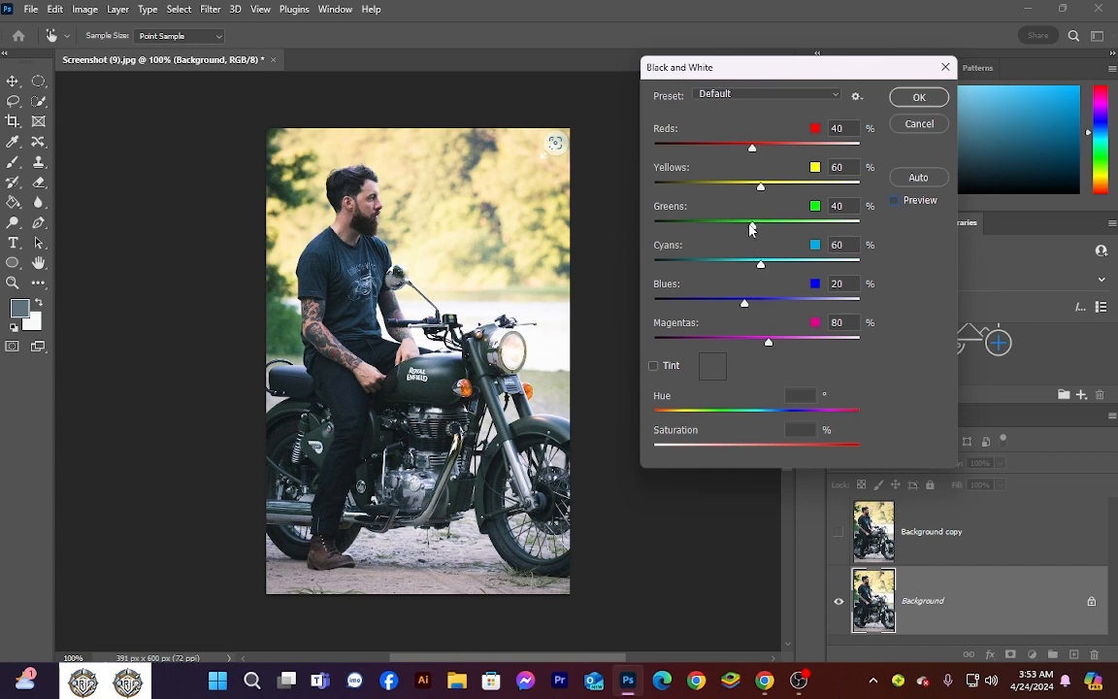
pyautogui.moveTo(752, 227)
pyautogui.mouseDown()
pyautogui.moveTo(712, 228)
pyautogui.moveTo(756, 226)
pyautogui.mouseUp()
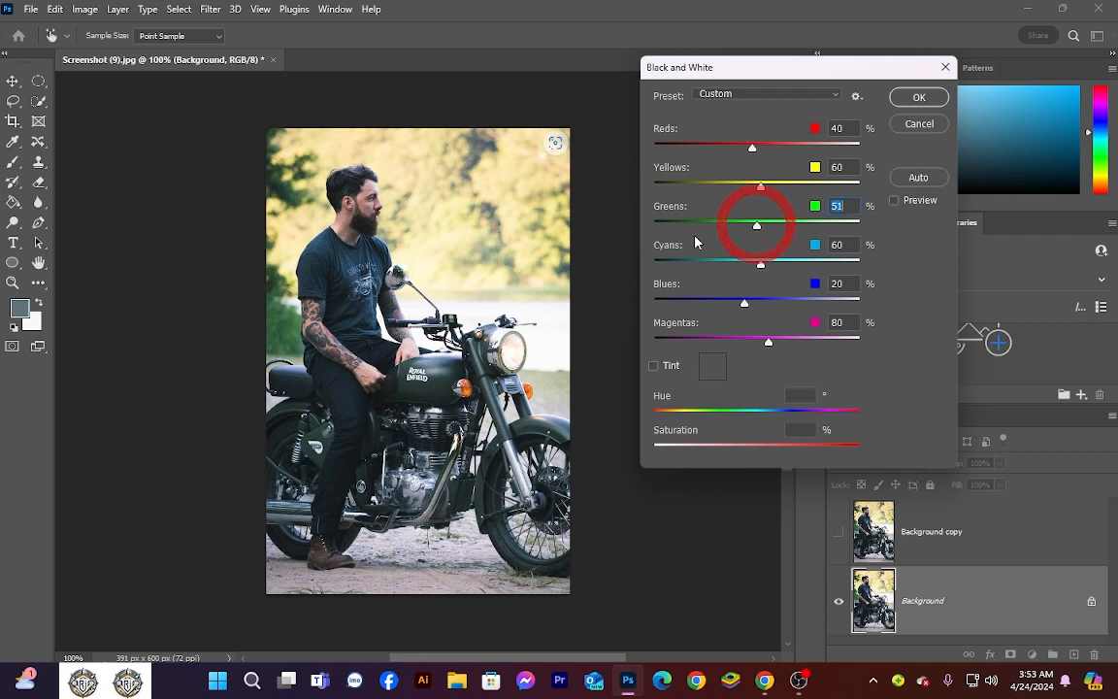
pyautogui.click(894, 201)
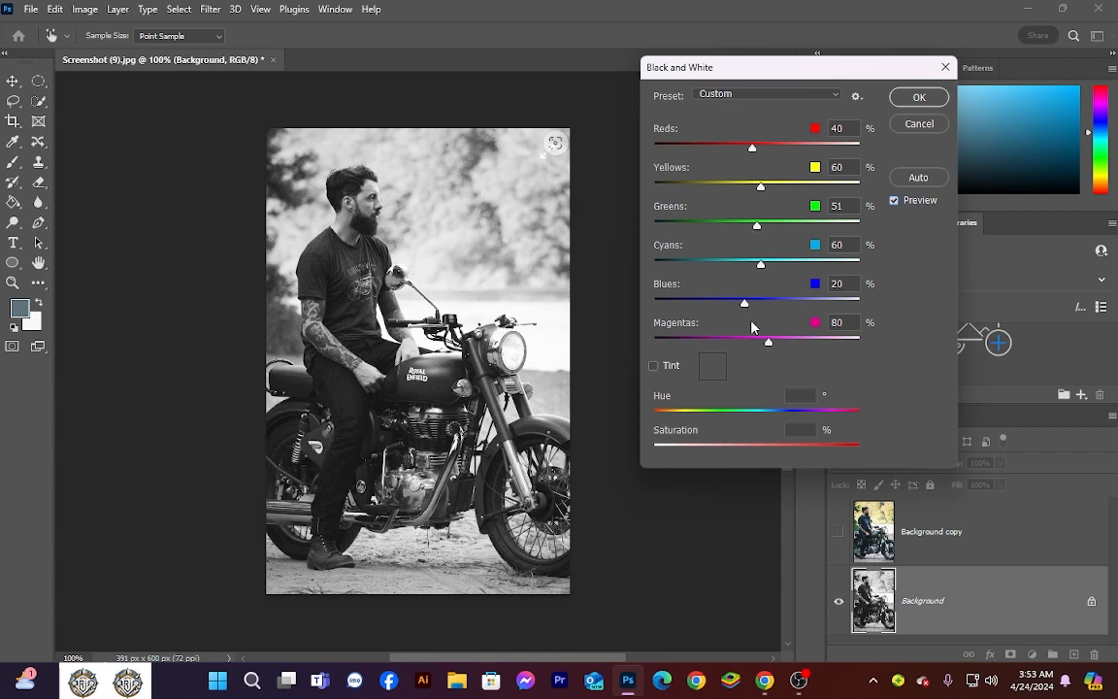
# - Tune the black-and-white tones by sampling the foliage in the photo, setting Yellows to -55% and Greens to 54%
pyautogui.click(477, 202)
pyautogui.moveTo(477, 202); pyautogui.dragTo(395, 209)
pyautogui.click(397, 206)
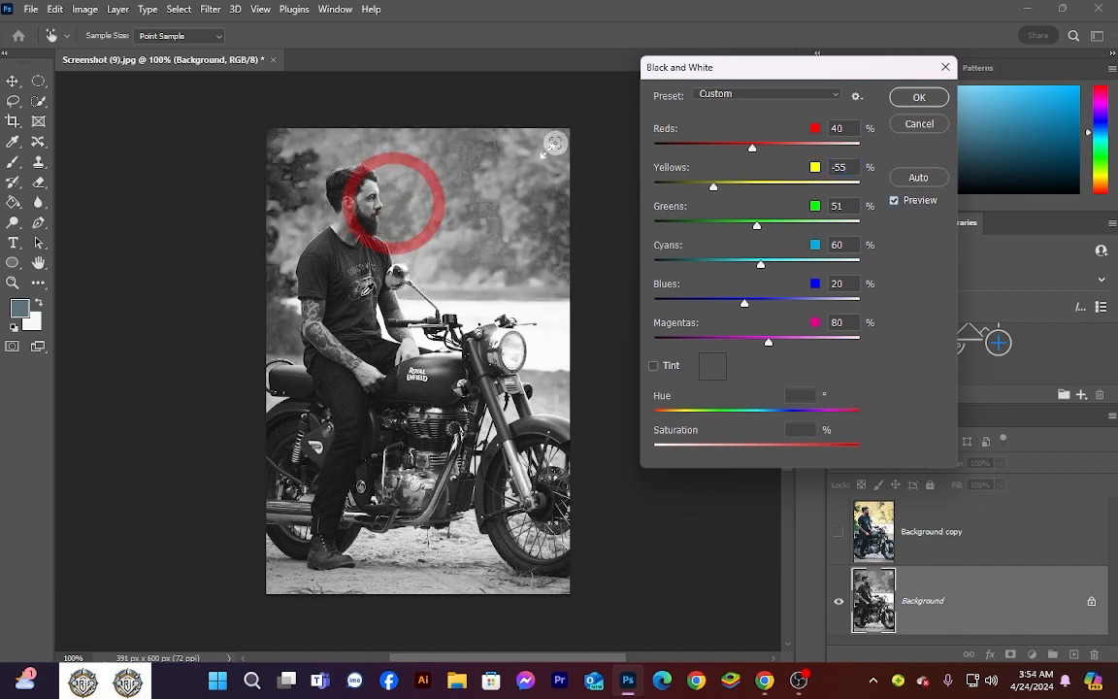
pyautogui.click(280, 328)
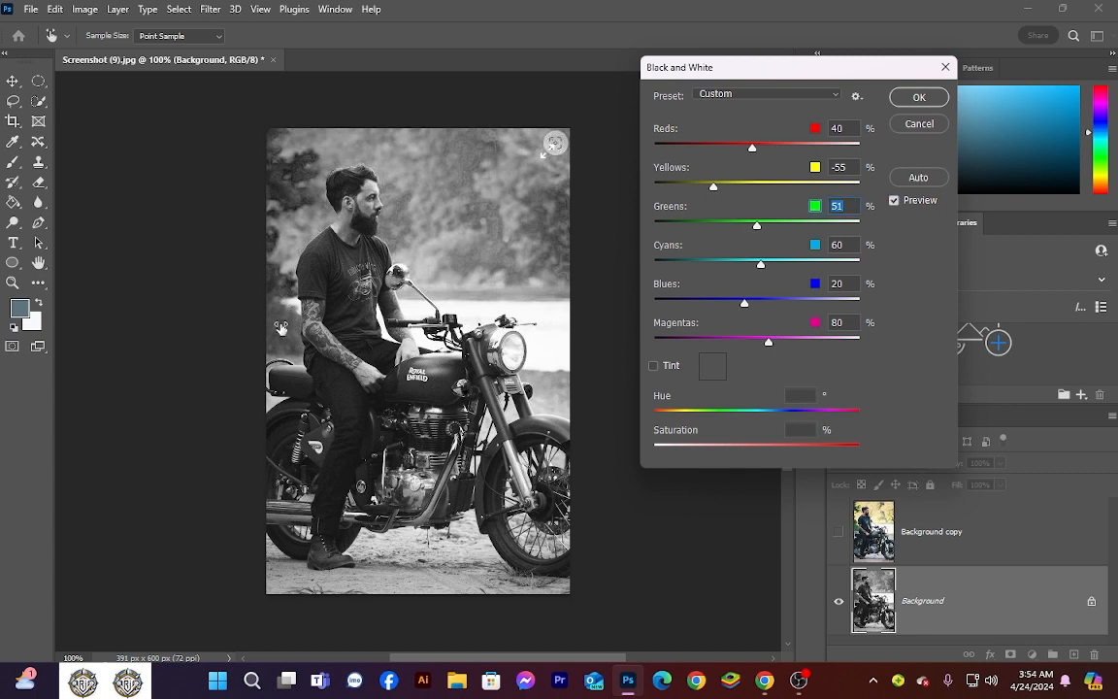
pyautogui.click(280, 324)
pyautogui.click(288, 325)
pyautogui.moveTo(284, 332)
pyautogui.mouseDown()
pyautogui.moveTo(232, 332)
pyautogui.moveTo(287, 334)
pyautogui.mouseUp()
# - Brighten the ground tones by sampling them in the photo, setting Reds to 165%, and apply the Black & White adjustment
pyautogui.click(432, 579)
pyautogui.click(420, 578)
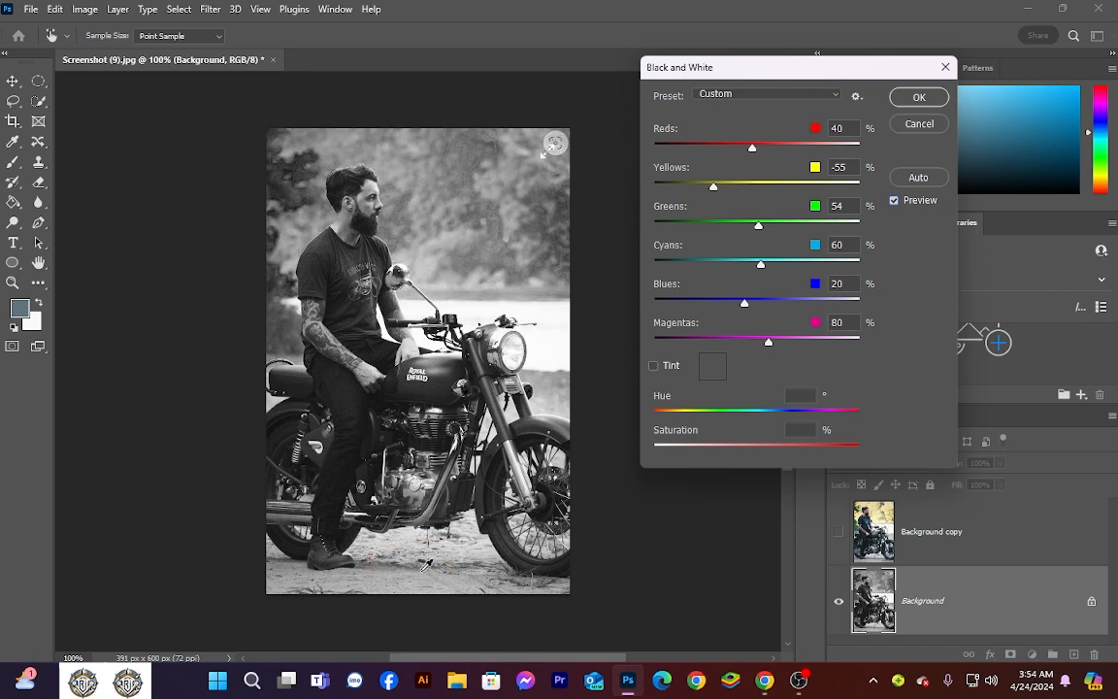
pyautogui.moveTo(419, 576)
pyautogui.mouseDown()
pyautogui.moveTo(367, 569)
pyautogui.moveTo(517, 553)
pyautogui.mouseUp()
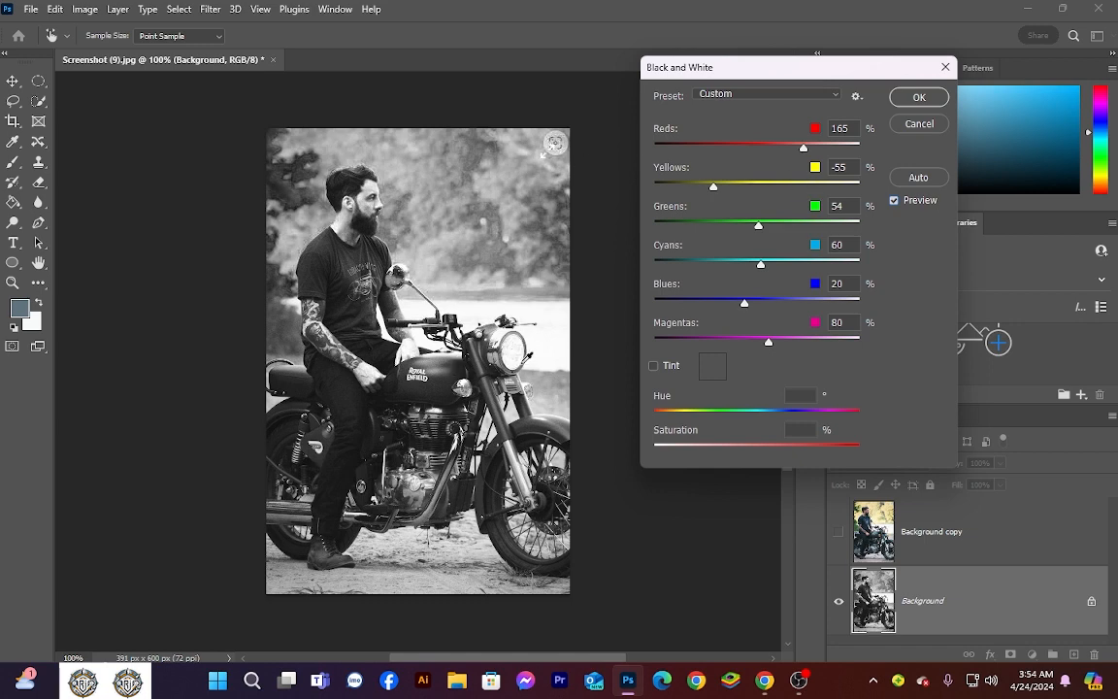
pyautogui.click(918, 99)
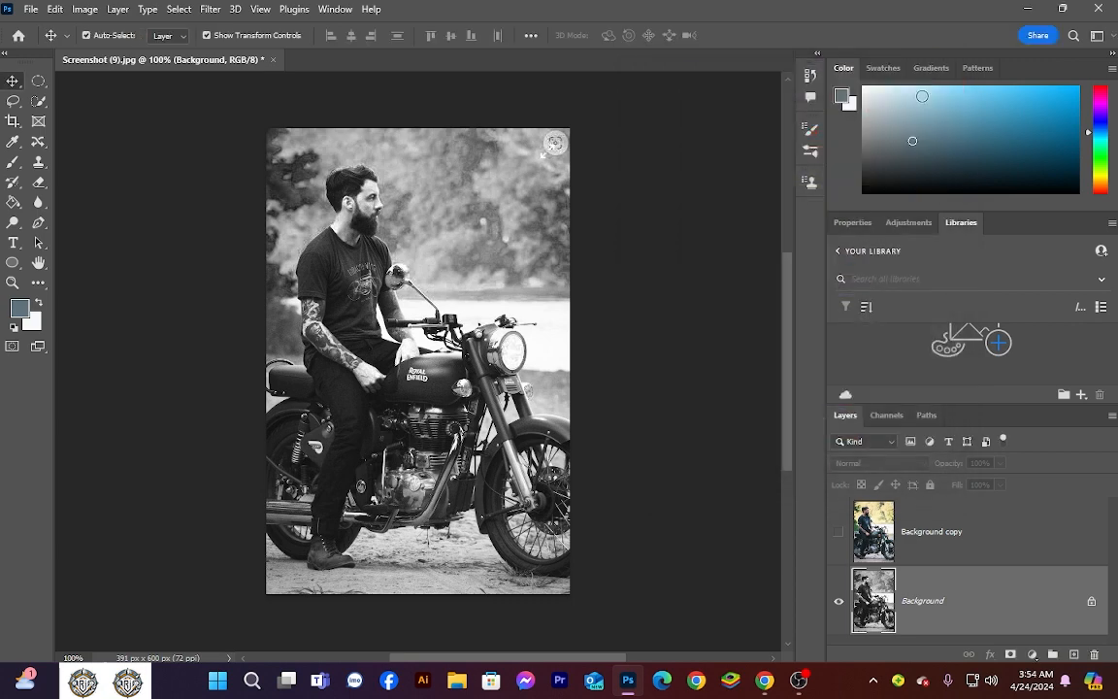
# - Show the Background copy layer again and make it the active layer
pyautogui.click(839, 537)
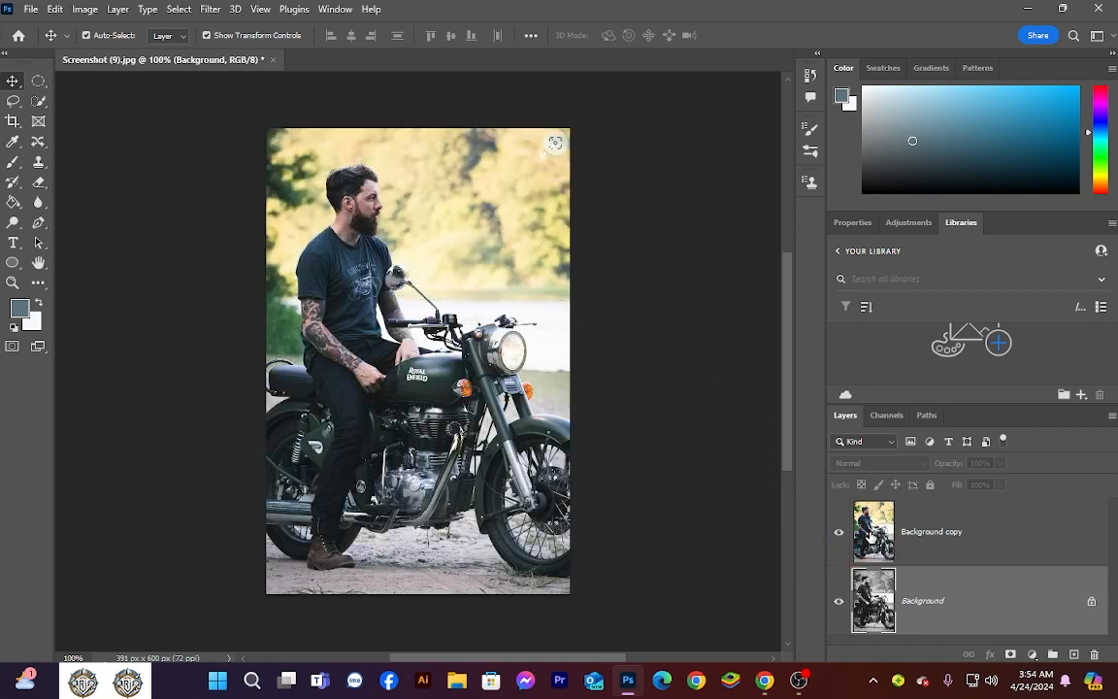
pyautogui.click(873, 534)
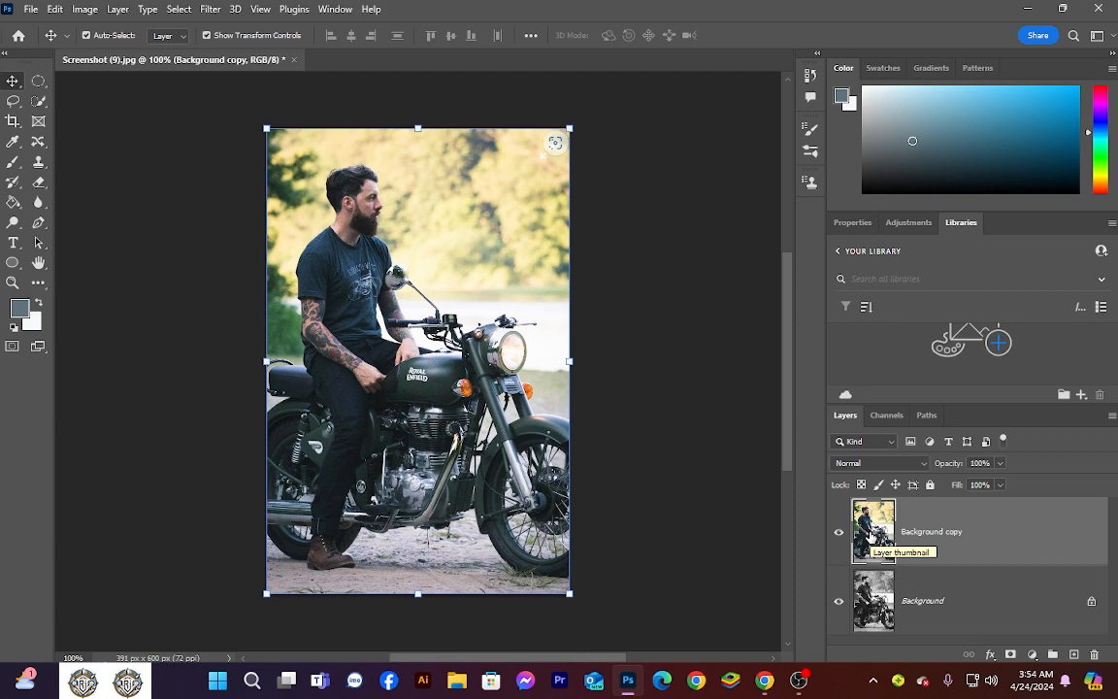
# - Add a black layer mask that hides all of the Background copy layer
pyautogui.click(1006, 657)
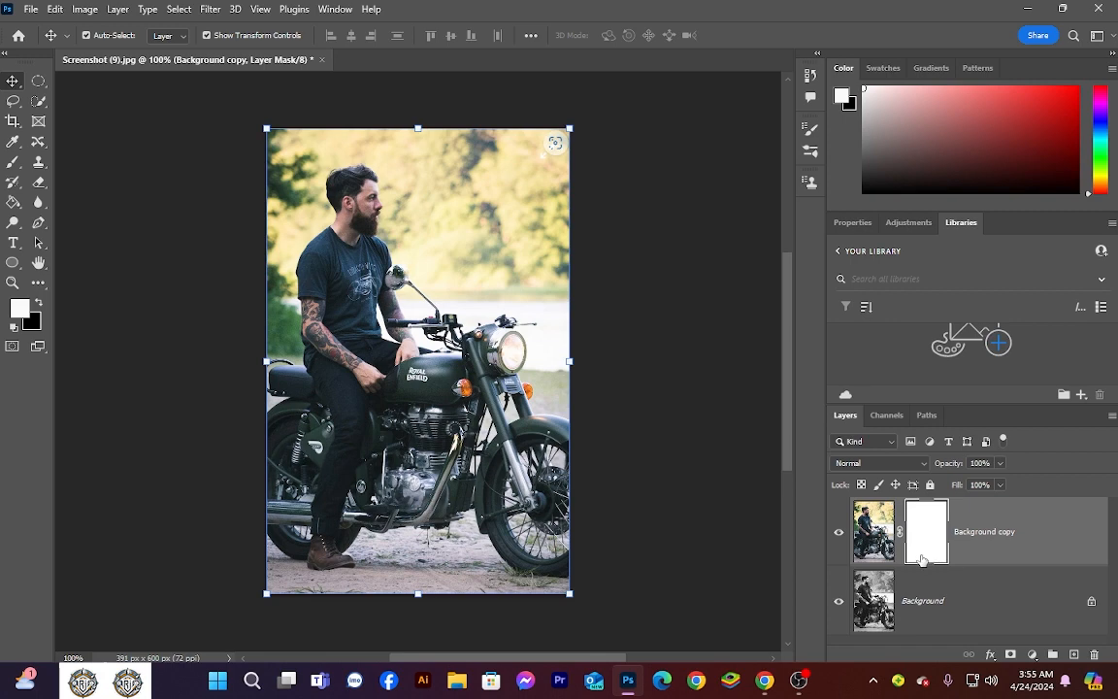
pyautogui.hotkey('ctrl', 'z')
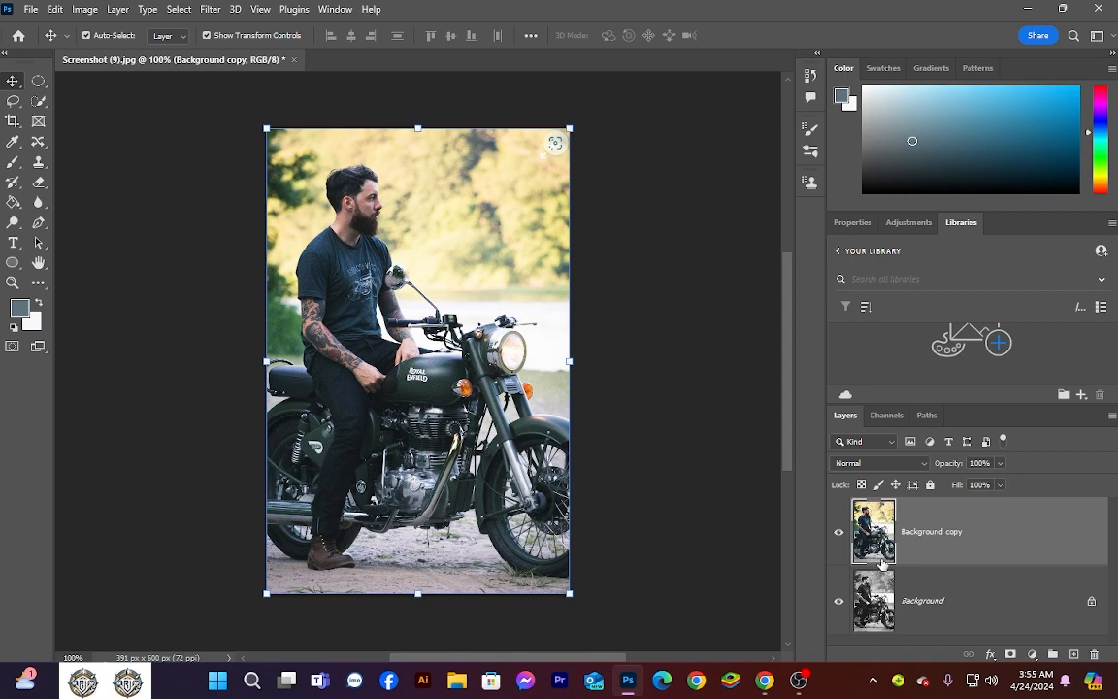
pyautogui.press('alt')
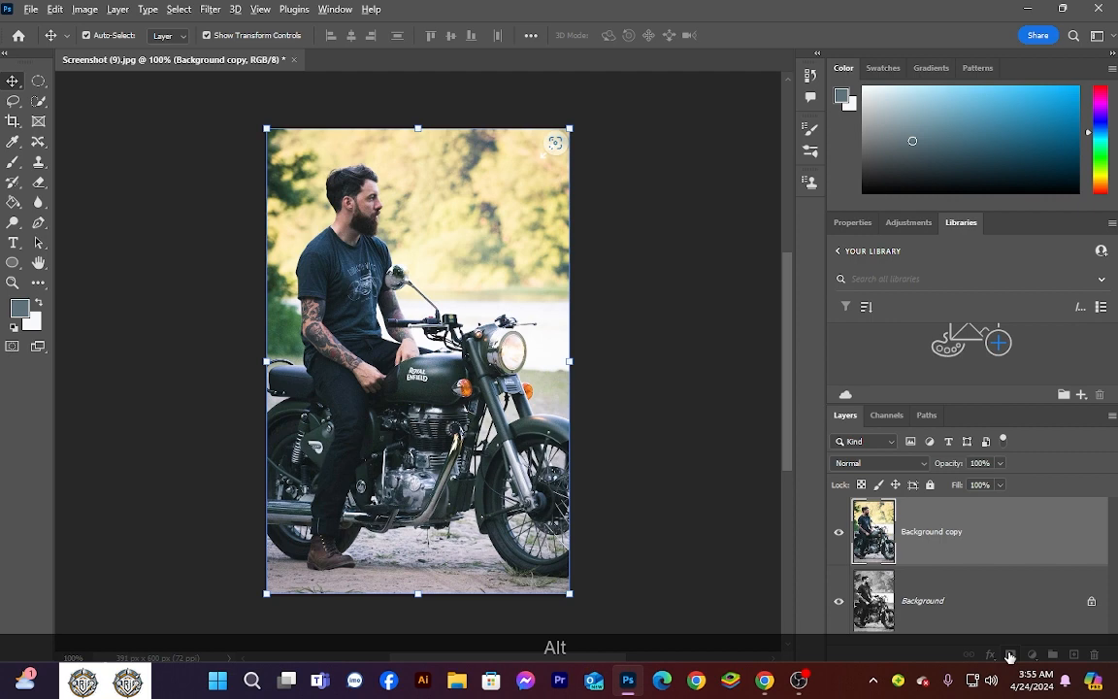
pyautogui.keyDown('alt'); pyautogui.click(1009, 657); pyautogui.keyUp('alt')
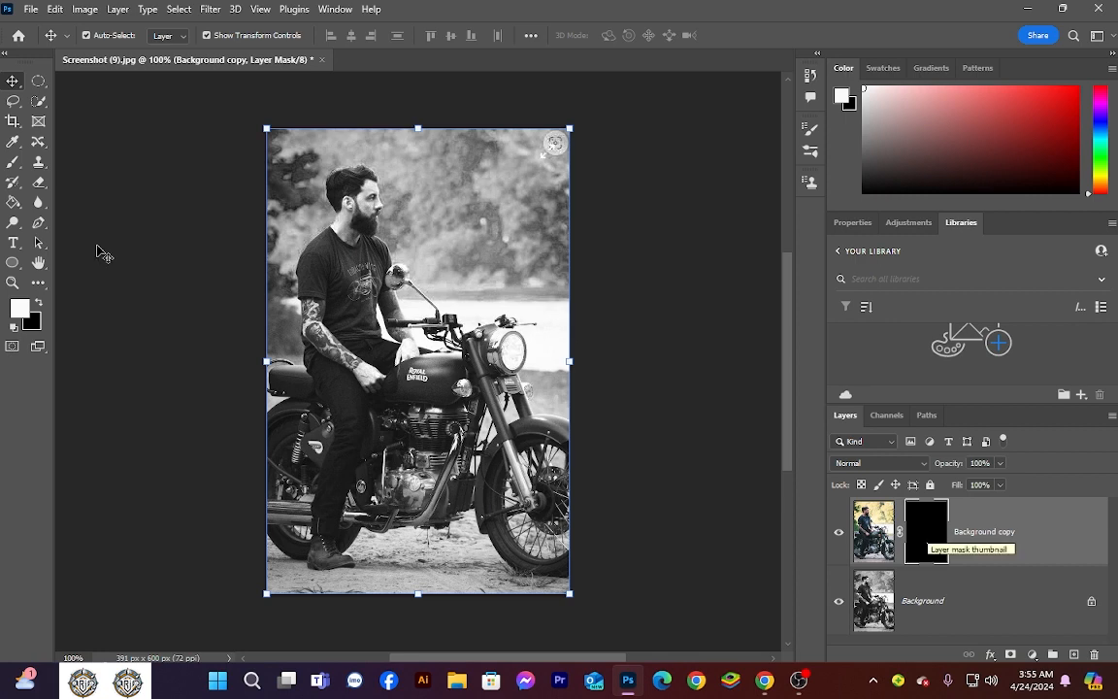
# - Paint white on the mask with an 18 px brush to reveal colour on the fuel tank, engine and headlight
pyautogui.click(6, 165)
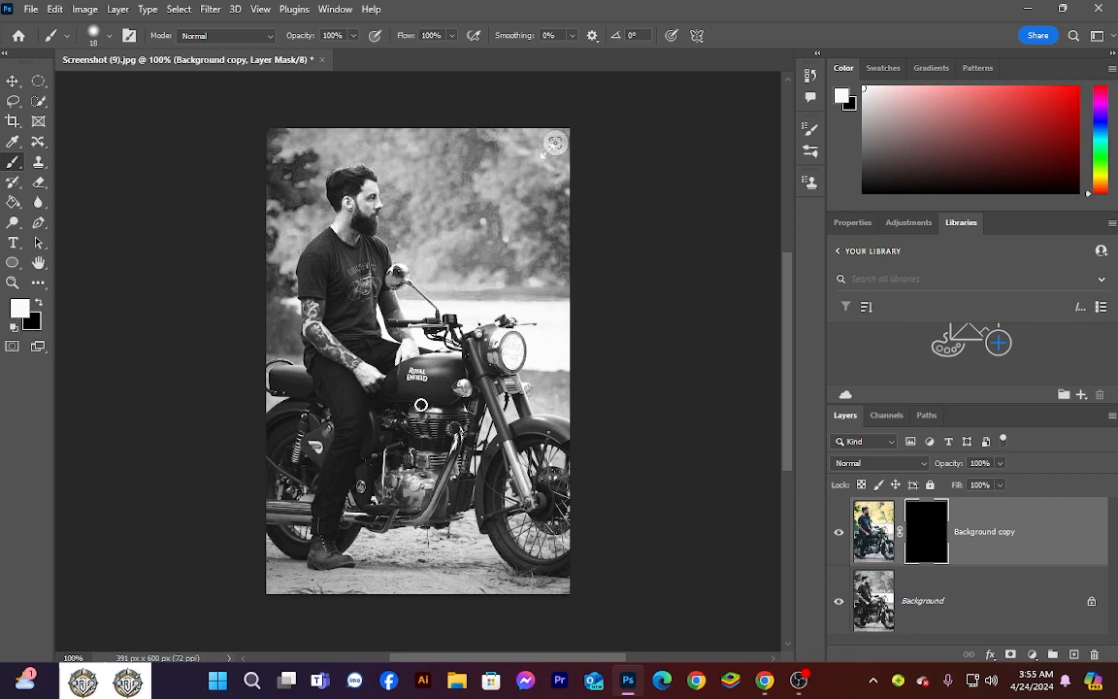
pyautogui.keyDown('alt'); pyautogui.scroll(5, 421, 404); pyautogui.keyUp('alt')
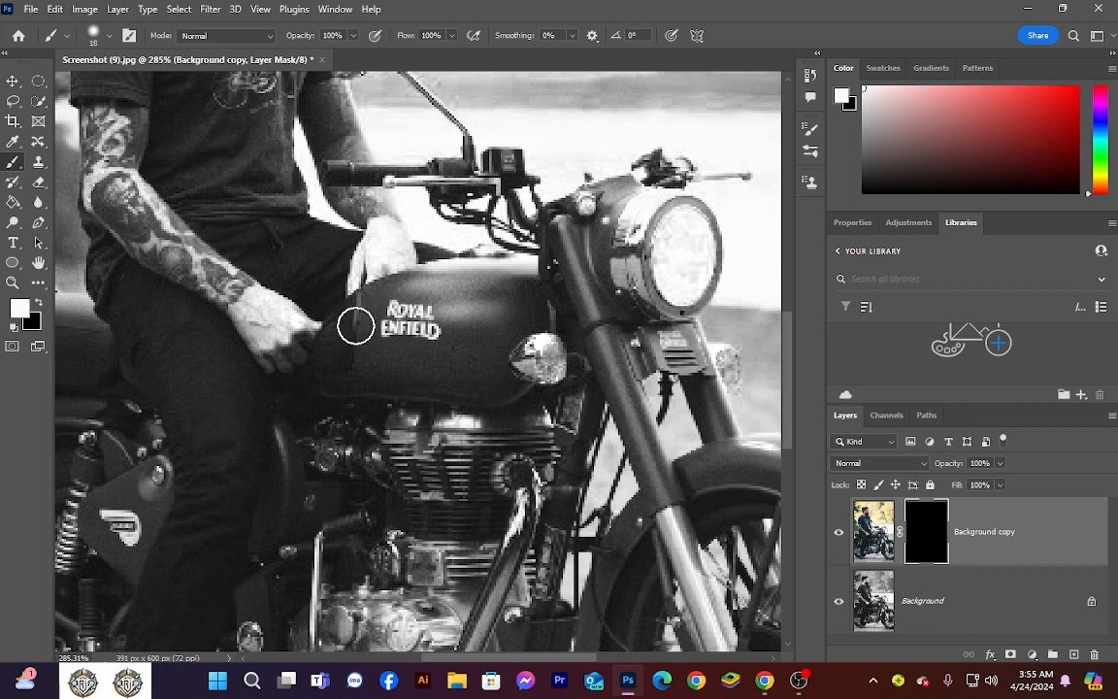
pyautogui.moveTo(357, 324)
pyautogui.mouseDown()
pyautogui.moveTo(448, 294)
pyautogui.moveTo(363, 305)
pyautogui.moveTo(395, 293)
pyautogui.moveTo(519, 285)
pyautogui.moveTo(426, 349)
pyautogui.moveTo(445, 342)
pyautogui.moveTo(416, 443)
pyautogui.moveTo(427, 350)
pyautogui.moveTo(360, 372)
pyautogui.moveTo(316, 598)
pyautogui.moveTo(314, 381)
pyautogui.moveTo(313, 619)
pyautogui.moveTo(381, 468)
pyautogui.moveTo(422, 415)
pyautogui.moveTo(446, 507)
pyautogui.moveTo(424, 506)
pyautogui.moveTo(425, 424)
pyautogui.moveTo(392, 514)
pyautogui.moveTo(467, 435)
pyautogui.moveTo(506, 492)
pyautogui.moveTo(549, 356)
pyautogui.moveTo(546, 330)
pyautogui.moveTo(522, 378)
pyautogui.moveTo(472, 339)
pyautogui.moveTo(621, 245)
pyautogui.moveTo(619, 224)
pyautogui.moveTo(593, 211)
pyautogui.moveTo(656, 196)
pyautogui.mouseUp()
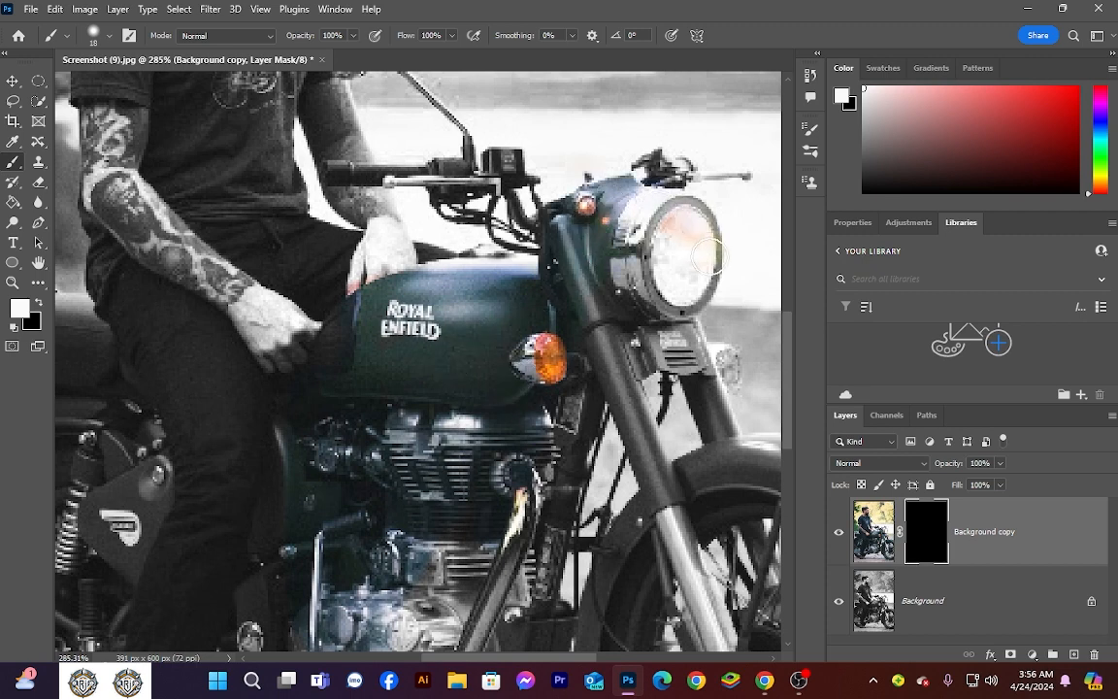
pyautogui.moveTo(677, 280)
pyautogui.mouseDown()
pyautogui.moveTo(648, 239)
pyautogui.moveTo(633, 302)
pyautogui.moveTo(618, 284)
pyautogui.moveTo(607, 337)
pyautogui.moveTo(602, 290)
pyautogui.moveTo(598, 363)
pyautogui.moveTo(653, 295)
pyautogui.moveTo(658, 331)
pyautogui.moveTo(671, 309)
pyautogui.moveTo(686, 354)
pyautogui.mouseUp()
pyautogui.scroll(-3, 686, 353)
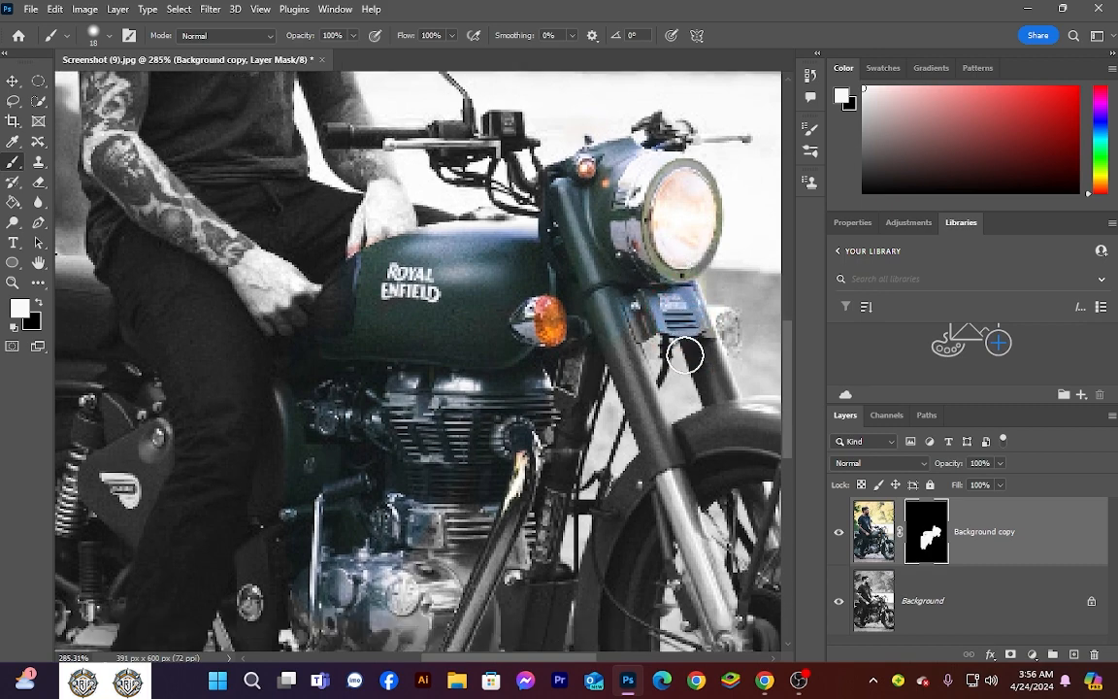
# - Paint the front fork tubes and the far-side orange indicator back to colour on the mask
pyautogui.hscroll(2, 647, 331)
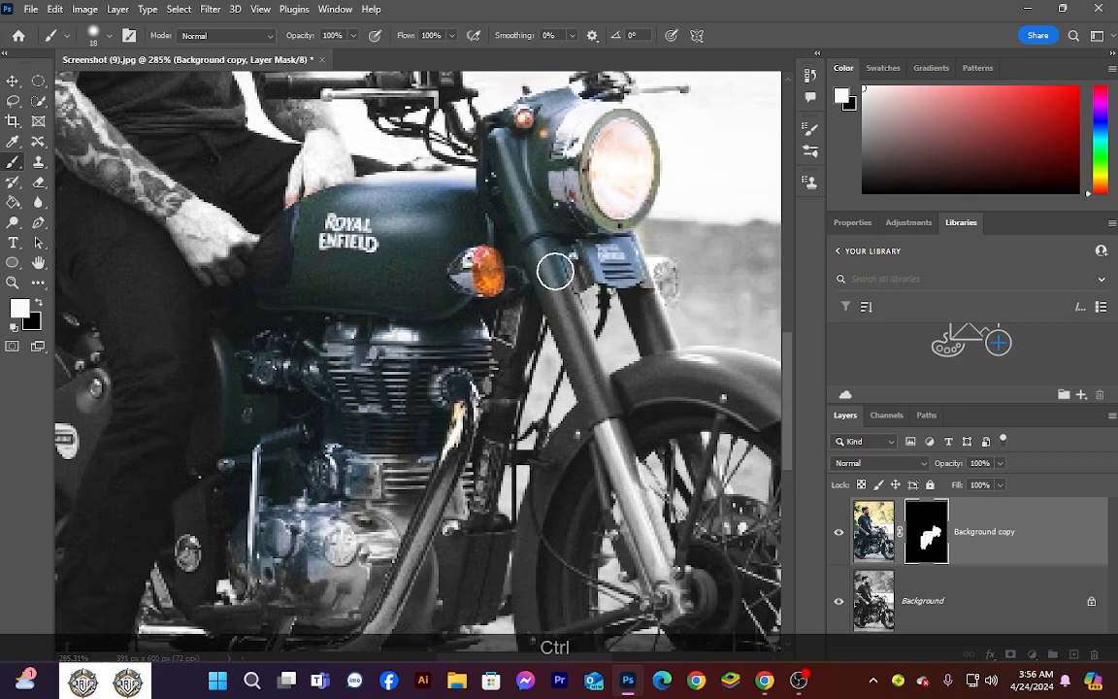
pyautogui.moveTo(555, 273); pyautogui.dragTo(583, 360)
pyautogui.moveTo(627, 509)
pyautogui.mouseDown()
pyautogui.moveTo(640, 554)
pyautogui.moveTo(667, 589)
pyautogui.mouseUp()
pyautogui.moveTo(642, 288); pyautogui.dragTo(656, 277)
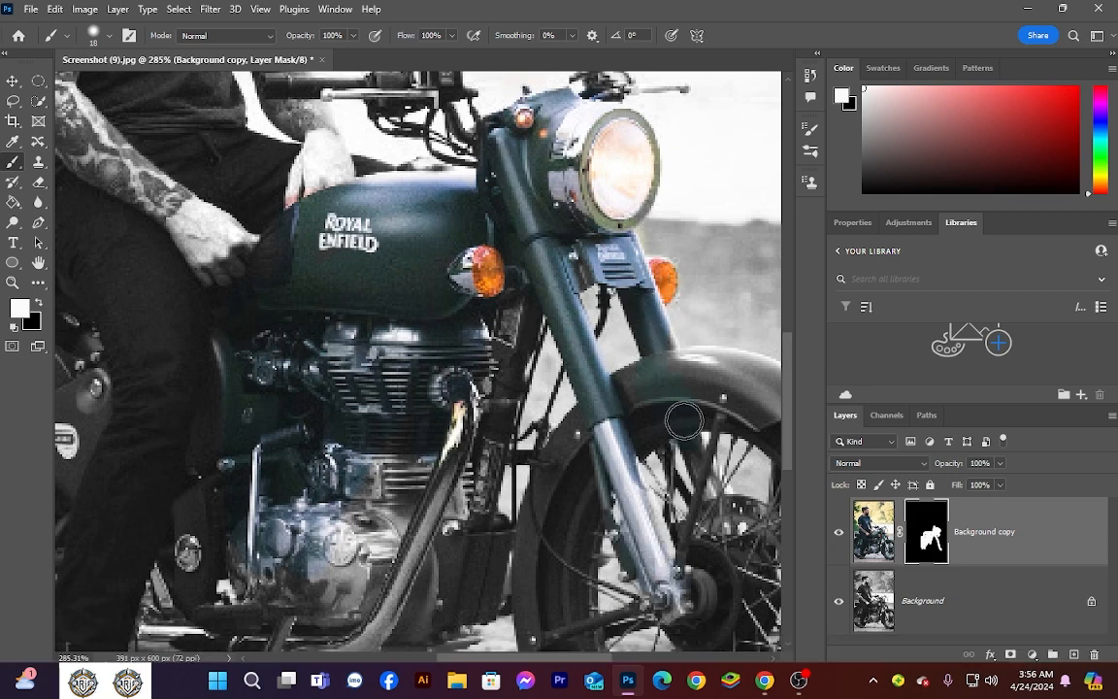
# - Reveal the colour of the front mudguard by painting white along its full curve on the mask
pyautogui.moveTo(685, 376); pyautogui.dragTo(683, 408)
pyautogui.hscroll(3, 691, 411)
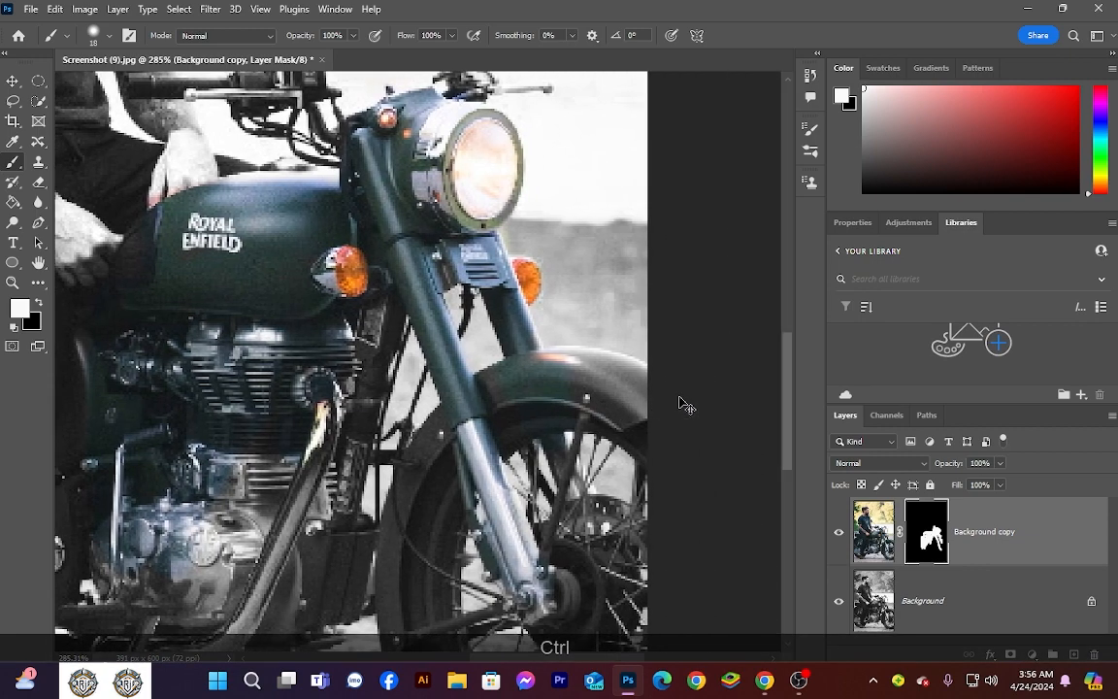
pyautogui.scroll(-1, 681, 402)
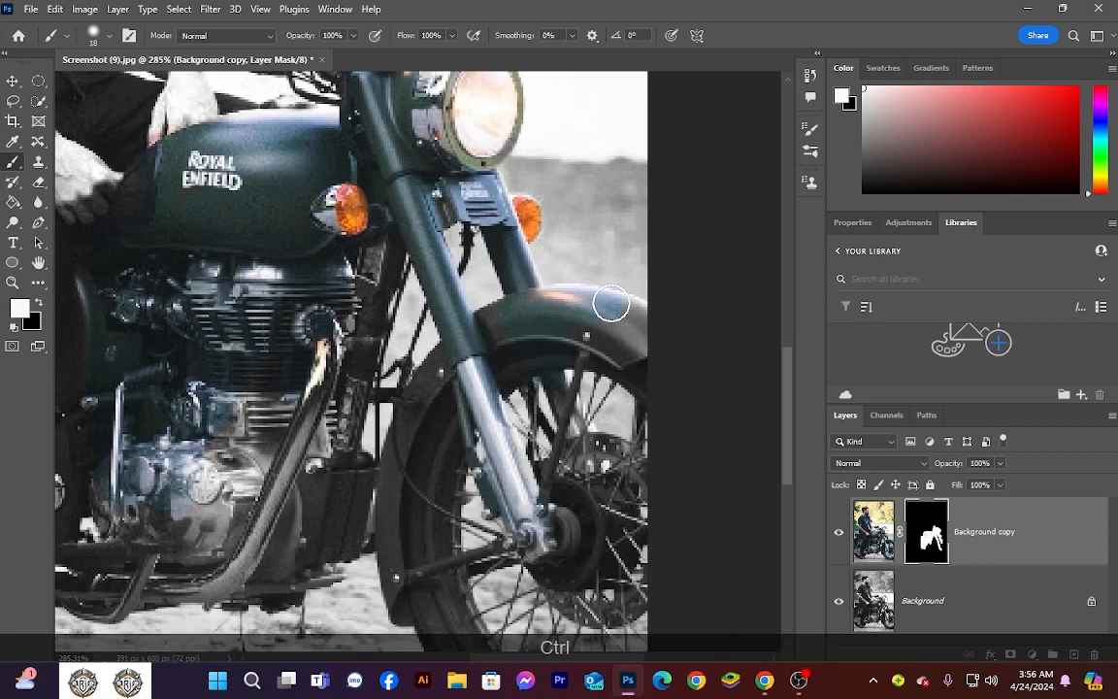
pyautogui.moveTo(611, 302)
pyautogui.mouseDown()
pyautogui.moveTo(643, 338)
pyautogui.moveTo(644, 379)
pyautogui.moveTo(491, 353)
pyautogui.moveTo(436, 380)
pyautogui.moveTo(402, 432)
pyautogui.moveTo(397, 589)
pyautogui.mouseUp()
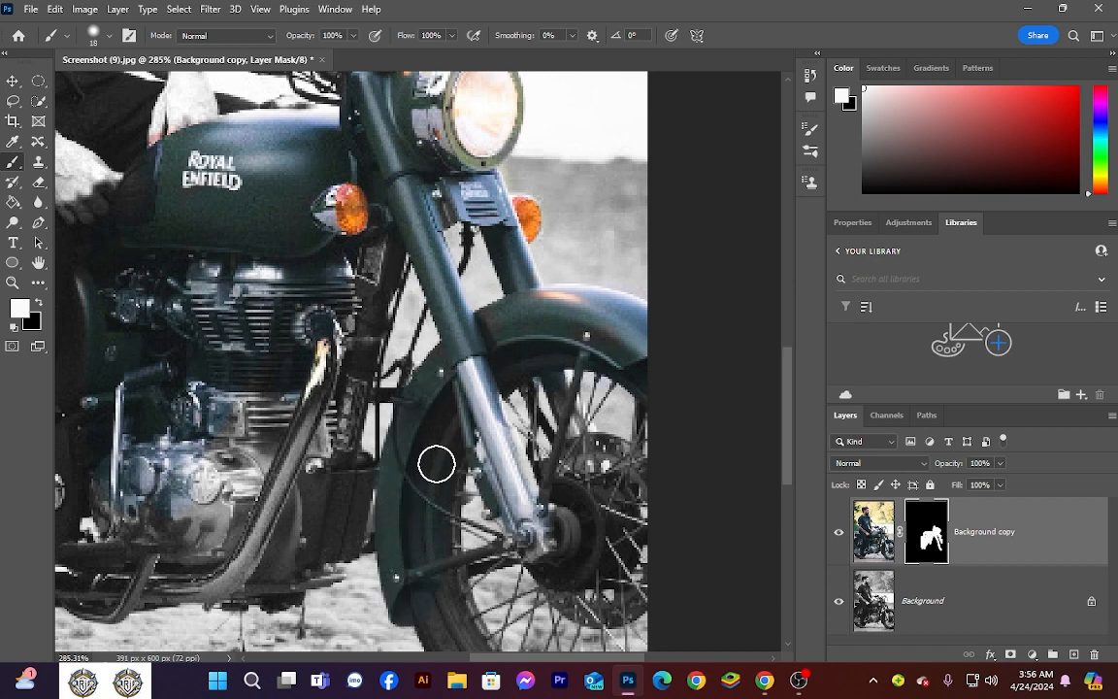
# - Paint white over the front tyre, spokes and hub on the mask to bring back their colour
pyautogui.scroll(-1, 445, 509)
pyautogui.scroll(-1, 446, 508)
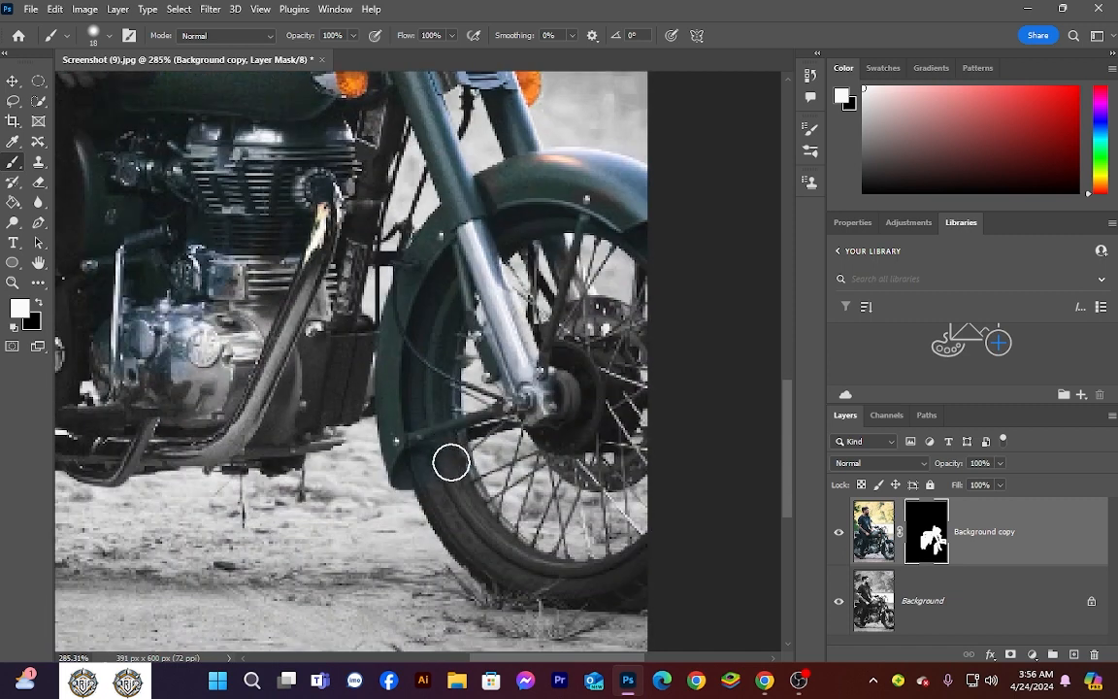
pyautogui.moveTo(561, 555)
pyautogui.mouseDown()
pyautogui.moveTo(652, 544)
pyautogui.moveTo(661, 523)
pyautogui.moveTo(648, 580)
pyautogui.moveTo(541, 594)
pyautogui.moveTo(458, 546)
pyautogui.moveTo(435, 490)
pyautogui.moveTo(505, 548)
pyautogui.moveTo(478, 500)
pyautogui.moveTo(499, 541)
pyautogui.moveTo(559, 424)
pyautogui.moveTo(554, 366)
pyautogui.moveTo(550, 393)
pyautogui.moveTo(585, 440)
pyautogui.moveTo(625, 427)
pyautogui.moveTo(637, 367)
pyautogui.moveTo(620, 357)
pyautogui.moveTo(585, 414)
pyautogui.moveTo(619, 399)
pyautogui.moveTo(593, 362)
pyautogui.moveTo(570, 267)
pyautogui.moveTo(606, 419)
pyautogui.moveTo(638, 316)
pyautogui.moveTo(640, 269)
pyautogui.moveTo(615, 422)
pyautogui.moveTo(557, 396)
pyautogui.moveTo(558, 450)
pyautogui.moveTo(590, 468)
pyautogui.moveTo(617, 469)
pyautogui.moveTo(633, 436)
pyautogui.moveTo(641, 357)
pyautogui.moveTo(631, 397)
pyautogui.moveTo(589, 435)
pyautogui.moveTo(584, 425)
pyautogui.moveTo(554, 471)
pyautogui.mouseUp()
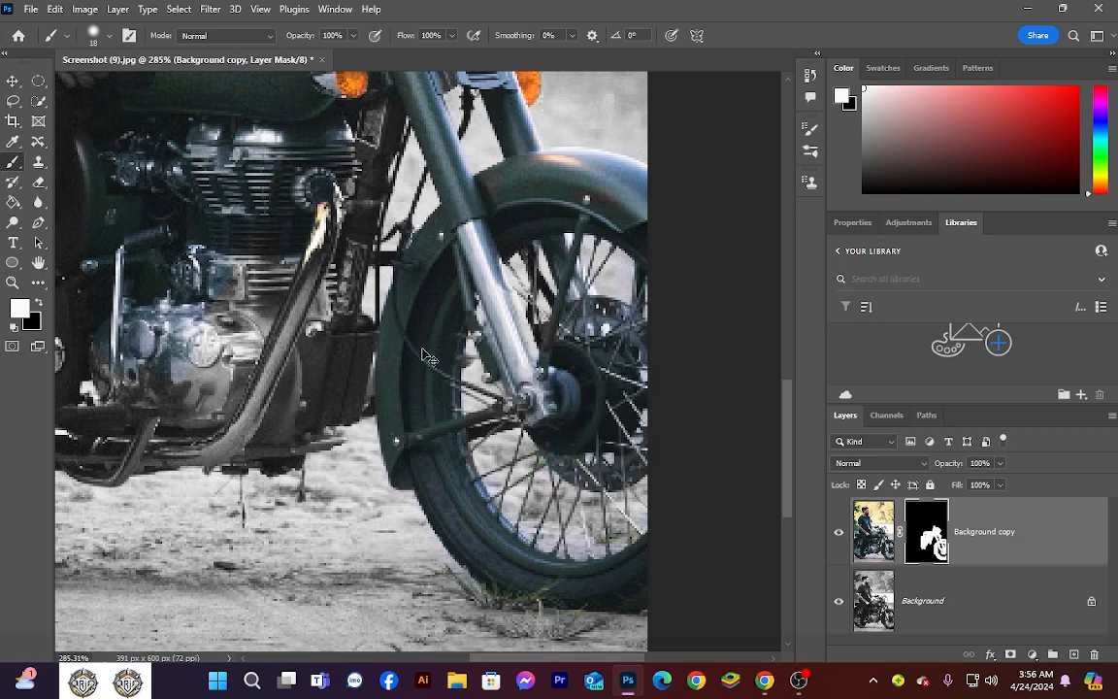
# - Reveal colour on the lower engine, exhaust pipe and frame between the engine and front wheel
pyautogui.hscroll(-4, 496, 425)
pyautogui.moveTo(517, 196)
pyautogui.mouseDown()
pyautogui.moveTo(505, 339)
pyautogui.moveTo(471, 425)
pyautogui.moveTo(230, 428)
pyautogui.moveTo(296, 449)
pyautogui.moveTo(271, 463)
pyautogui.moveTo(167, 435)
pyautogui.moveTo(170, 450)
pyautogui.moveTo(204, 373)
pyautogui.moveTo(195, 427)
pyautogui.moveTo(275, 304)
pyautogui.moveTo(277, 403)
pyautogui.moveTo(334, 392)
pyautogui.moveTo(393, 276)
pyautogui.moveTo(420, 261)
pyautogui.moveTo(388, 385)
pyautogui.moveTo(362, 405)
pyautogui.mouseUp()
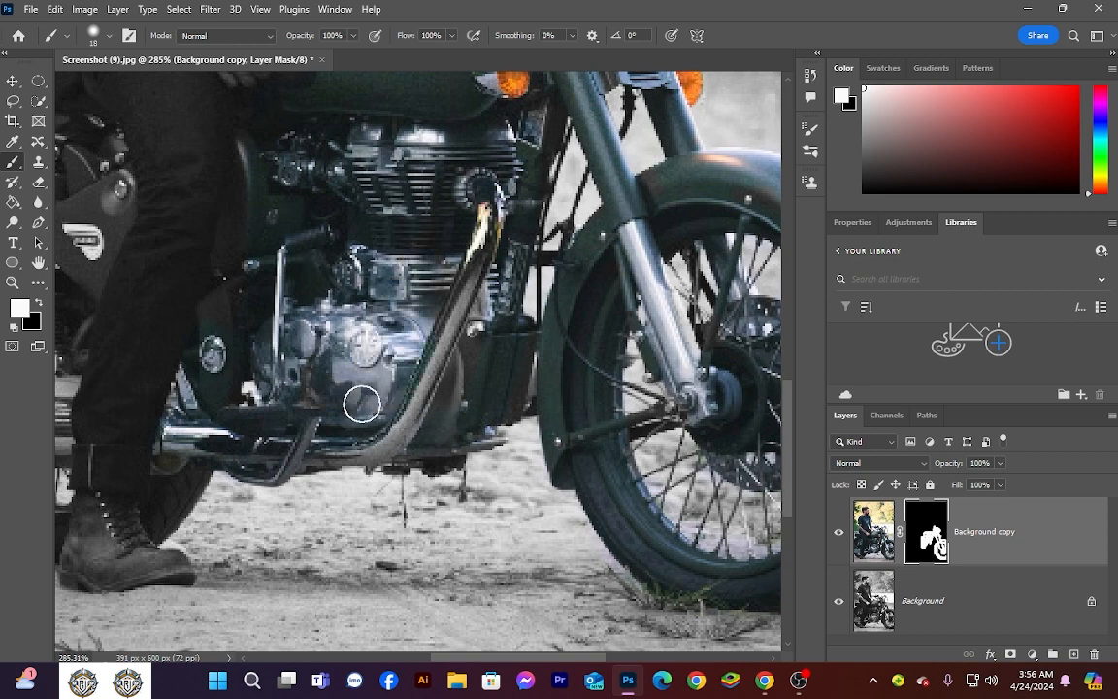
pyautogui.moveTo(465, 228)
pyautogui.mouseDown()
pyautogui.moveTo(441, 354)
pyautogui.moveTo(462, 352)
pyautogui.moveTo(520, 231)
pyautogui.moveTo(551, 104)
pyautogui.moveTo(569, 149)
pyautogui.moveTo(540, 243)
pyautogui.mouseUp()
pyautogui.moveTo(583, 169)
pyautogui.mouseDown()
pyautogui.moveTo(599, 137)
pyautogui.moveTo(580, 252)
pyautogui.moveTo(601, 272)
pyautogui.mouseUp()
# - Paint white on the mask over the seat, rear shock absorber, rear wheel and silencer, leaving out the rider's leg
pyautogui.scroll(-2, 579, 252)
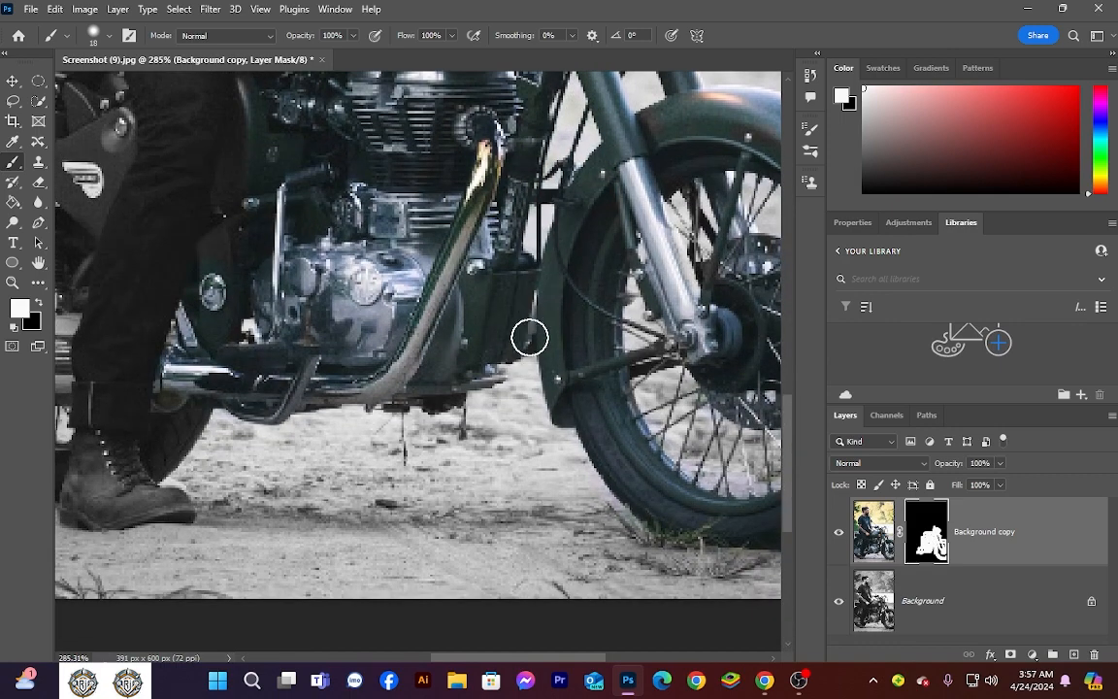
pyautogui.hscroll(-3, 475, 351)
pyautogui.hscroll(-5, 476, 357)
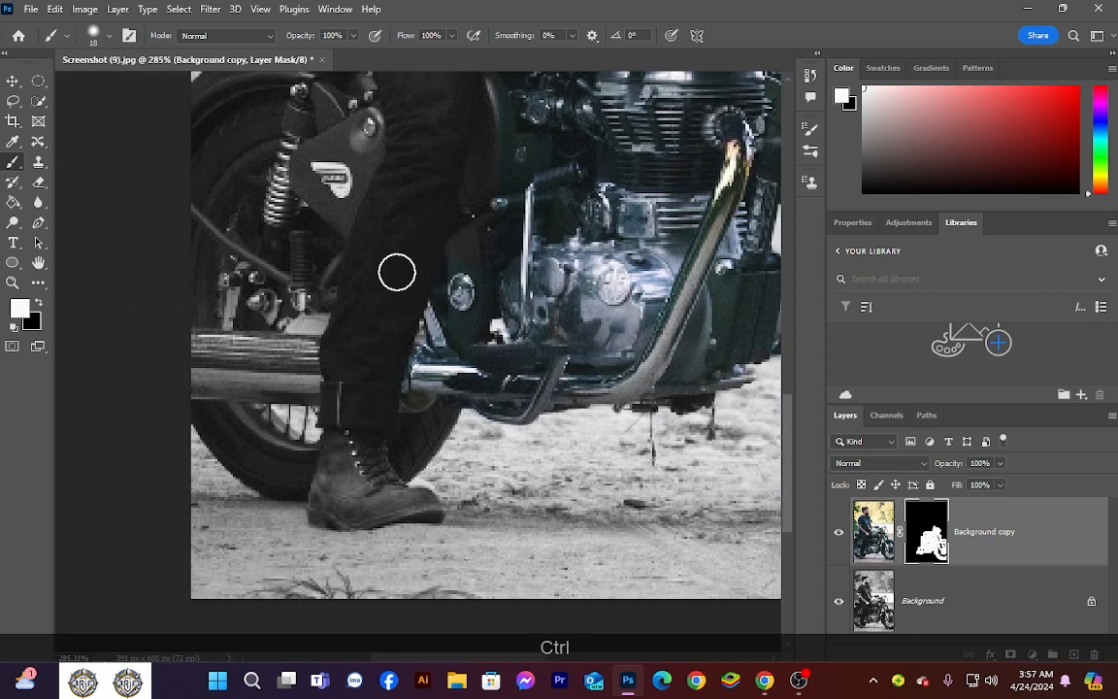
pyautogui.scroll(3, 317, 219)
pyautogui.scroll(4, 317, 220)
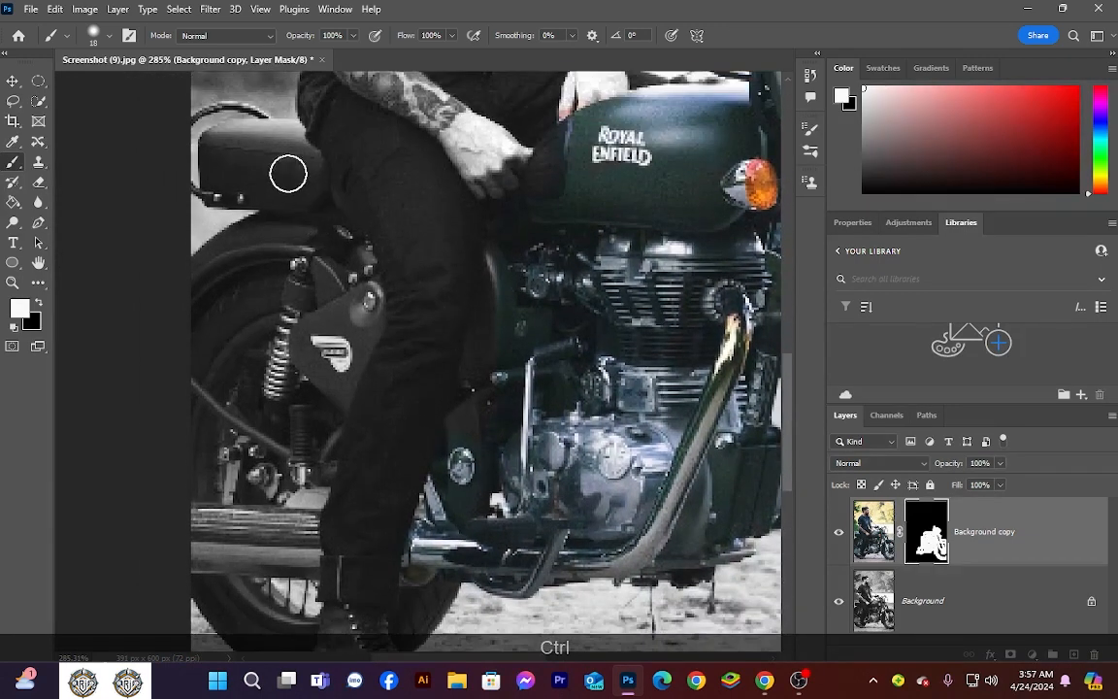
pyautogui.moveTo(287, 172)
pyautogui.mouseDown()
pyautogui.moveTo(267, 133)
pyautogui.moveTo(221, 145)
pyautogui.moveTo(216, 168)
pyautogui.moveTo(242, 189)
pyautogui.moveTo(279, 173)
pyautogui.moveTo(295, 138)
pyautogui.moveTo(302, 167)
pyautogui.moveTo(338, 188)
pyautogui.moveTo(337, 377)
pyautogui.moveTo(357, 240)
pyautogui.moveTo(358, 333)
pyautogui.moveTo(317, 430)
pyautogui.moveTo(297, 585)
pyautogui.mouseUp()
pyautogui.scroll(-3, 297, 585)
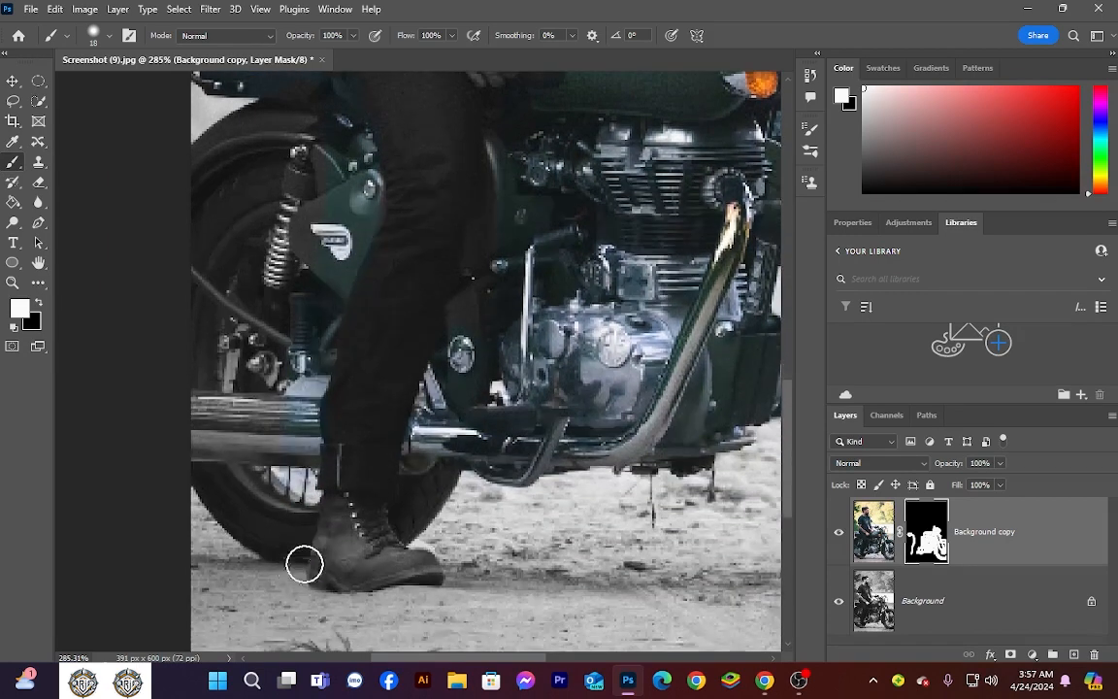
pyautogui.moveTo(449, 379)
pyautogui.mouseDown()
pyautogui.moveTo(408, 511)
pyautogui.moveTo(421, 499)
pyautogui.moveTo(439, 456)
pyautogui.moveTo(294, 528)
pyautogui.moveTo(291, 550)
pyautogui.moveTo(218, 494)
pyautogui.moveTo(204, 439)
pyautogui.moveTo(202, 365)
pyautogui.moveTo(248, 497)
pyautogui.moveTo(291, 396)
pyautogui.moveTo(270, 454)
pyautogui.moveTo(268, 296)
pyautogui.moveTo(245, 451)
pyautogui.moveTo(245, 360)
pyautogui.moveTo(190, 357)
pyautogui.moveTo(173, 472)
pyautogui.moveTo(253, 318)
pyautogui.moveTo(247, 426)
pyautogui.moveTo(358, 333)
pyautogui.moveTo(254, 478)
pyautogui.moveTo(269, 308)
pyautogui.moveTo(217, 459)
pyautogui.moveTo(283, 376)
pyautogui.moveTo(251, 352)
pyautogui.moveTo(313, 427)
pyautogui.mouseUp()
# - Reduce the brush to 6 px and reveal the colour of the thin grab rail behind the seat
pyautogui.scroll(3, 191, 359)
pyautogui.scroll(3, 304, 369)
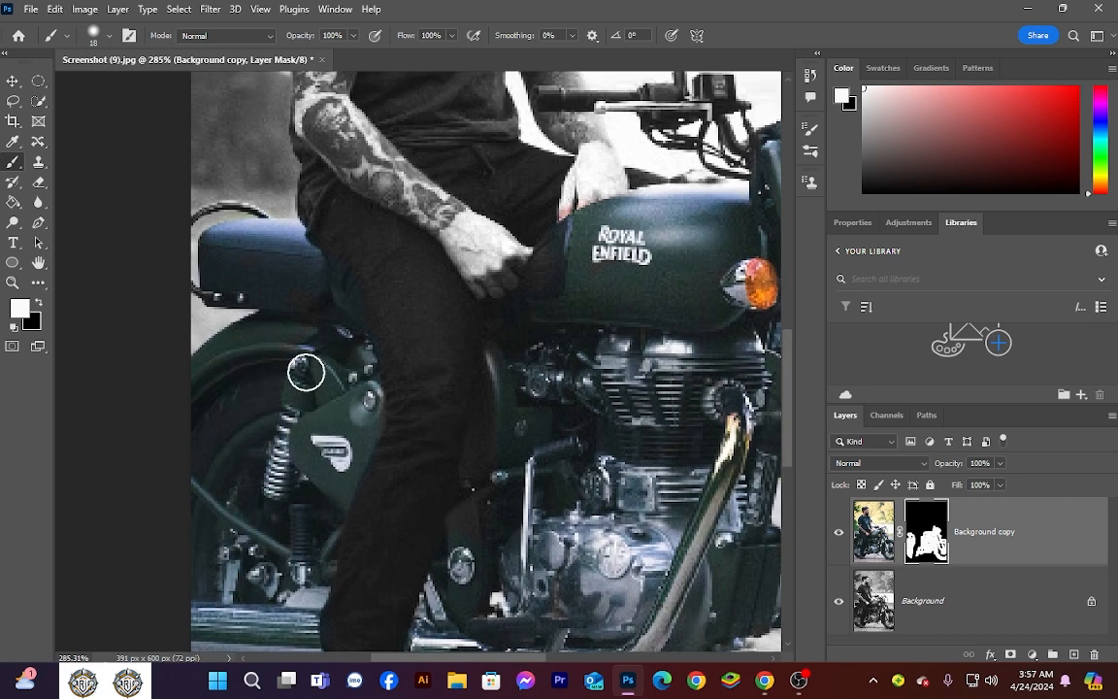
pyautogui.moveTo(206, 350); pyautogui.dragTo(201, 356)
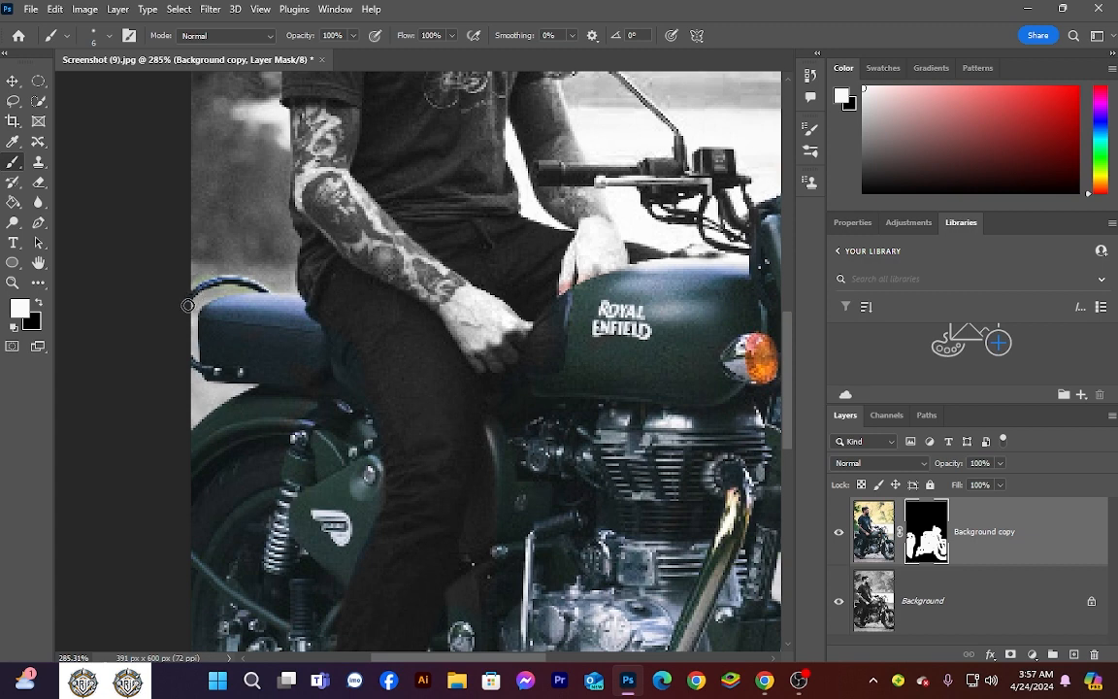
pyautogui.click(198, 252)
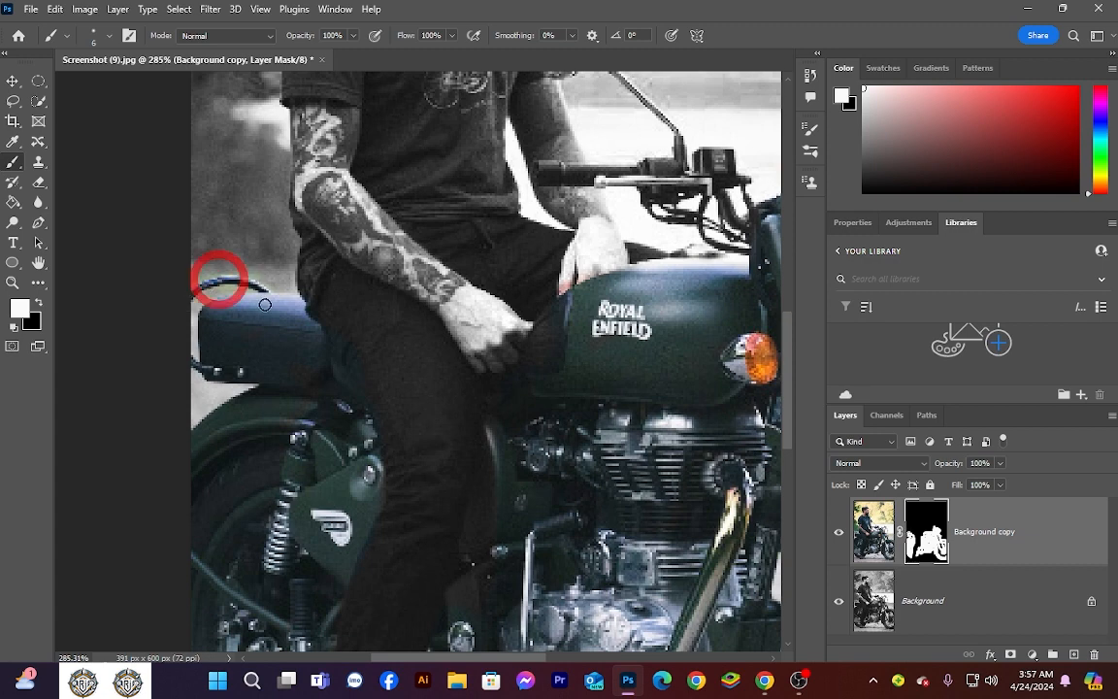
# - Touch up the mask with the 6 px brush on small missed parts around the footrest, engine and front fork
pyautogui.scroll(-2, 498, 398)
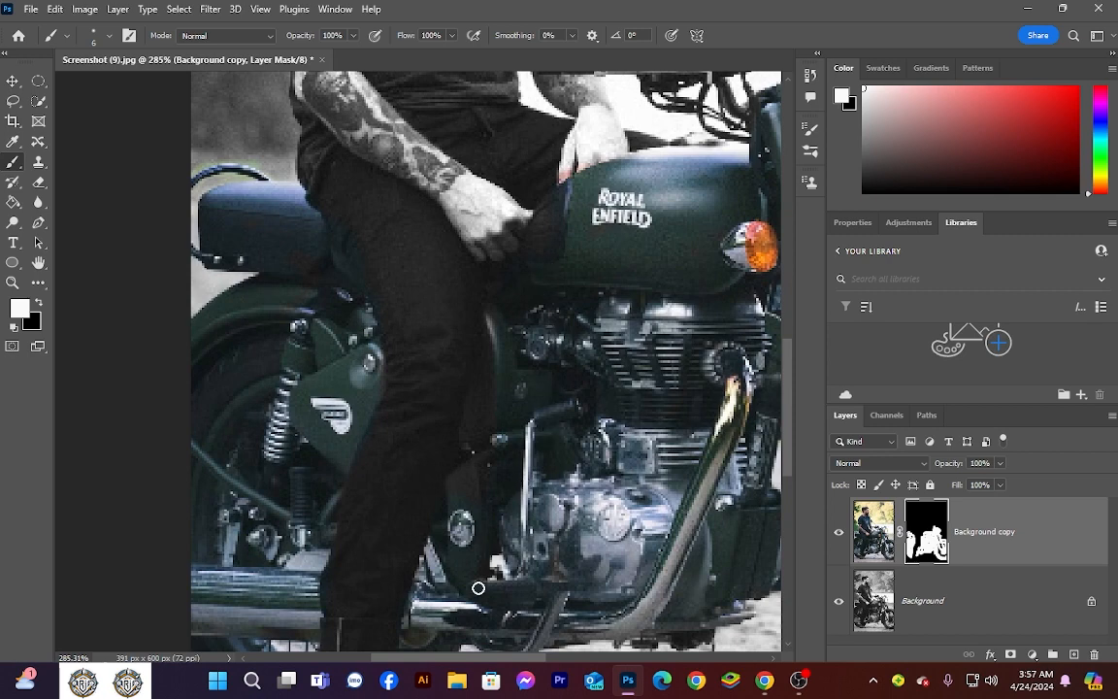
pyautogui.scroll(-2, 499, 579)
pyautogui.keyDown('ctrl'); pyautogui.hscroll(2, 526, 441); pyautogui.keyUp('ctrl')
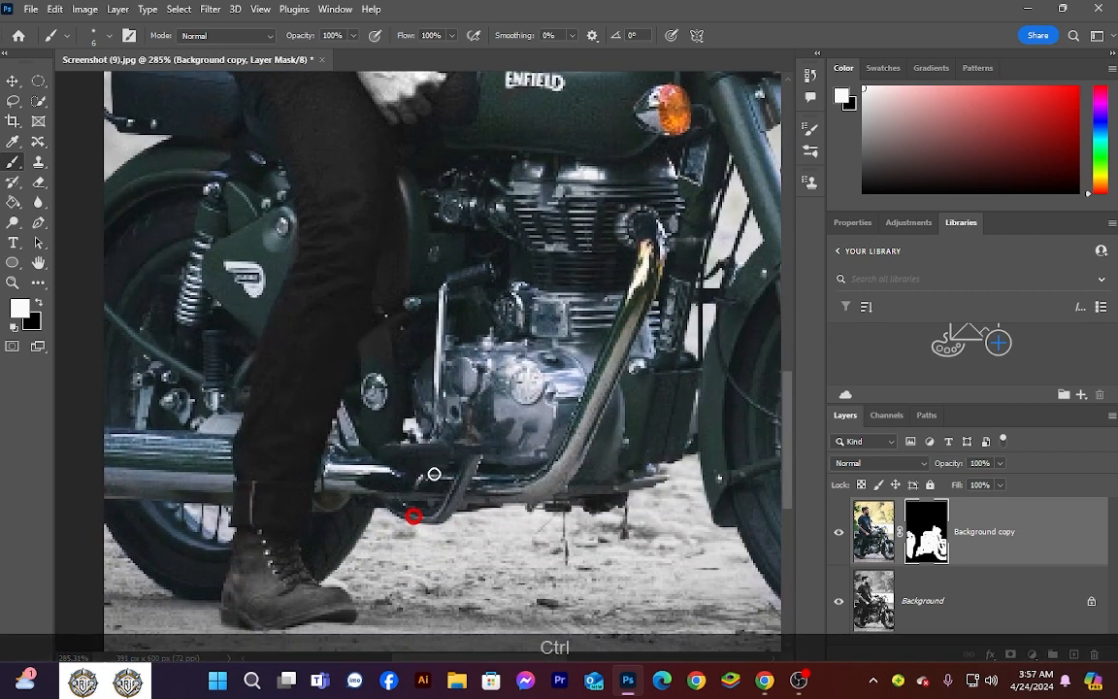
pyautogui.click(514, 389)
pyautogui.scroll(2, 552, 346)
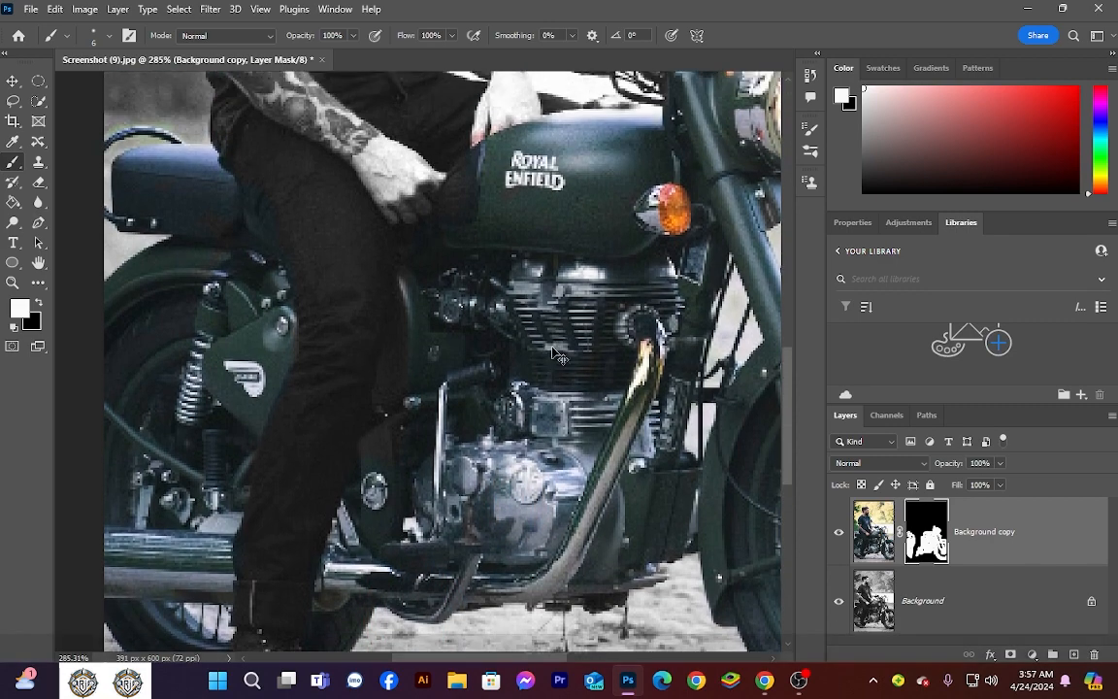
pyautogui.keyDown('ctrl'); pyautogui.hscroll(2, 555, 349); pyautogui.keyUp('ctrl')
pyautogui.keyDown('ctrl'); pyautogui.hscroll(3, 555, 352); pyautogui.keyUp('ctrl')
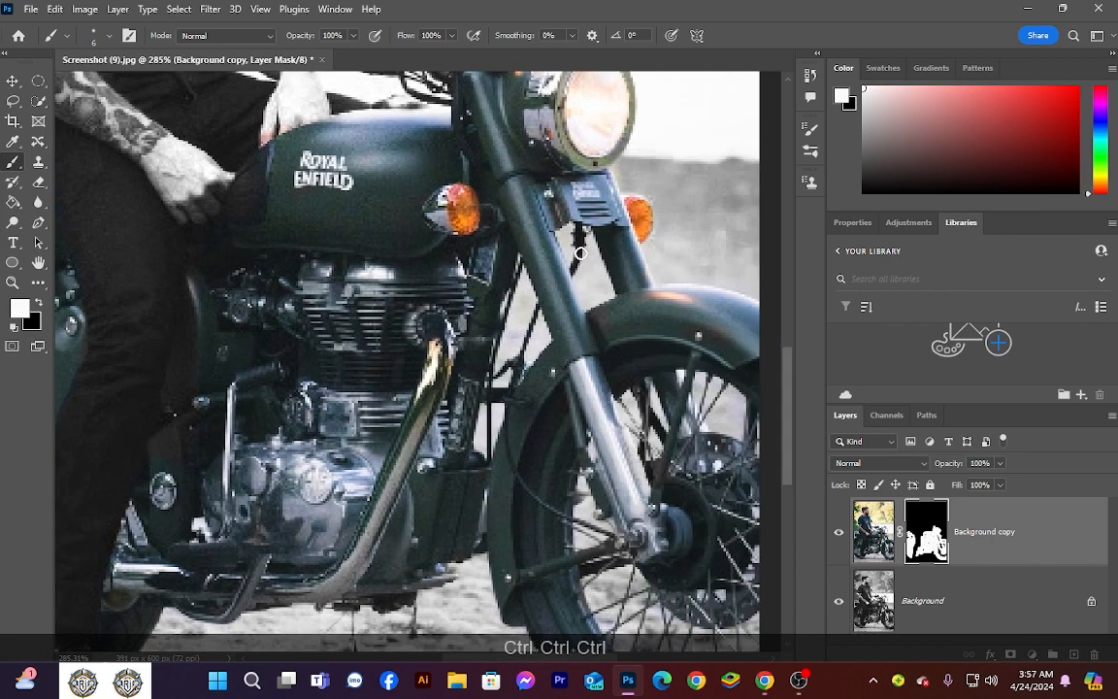
pyautogui.scroll(-2, 574, 272)
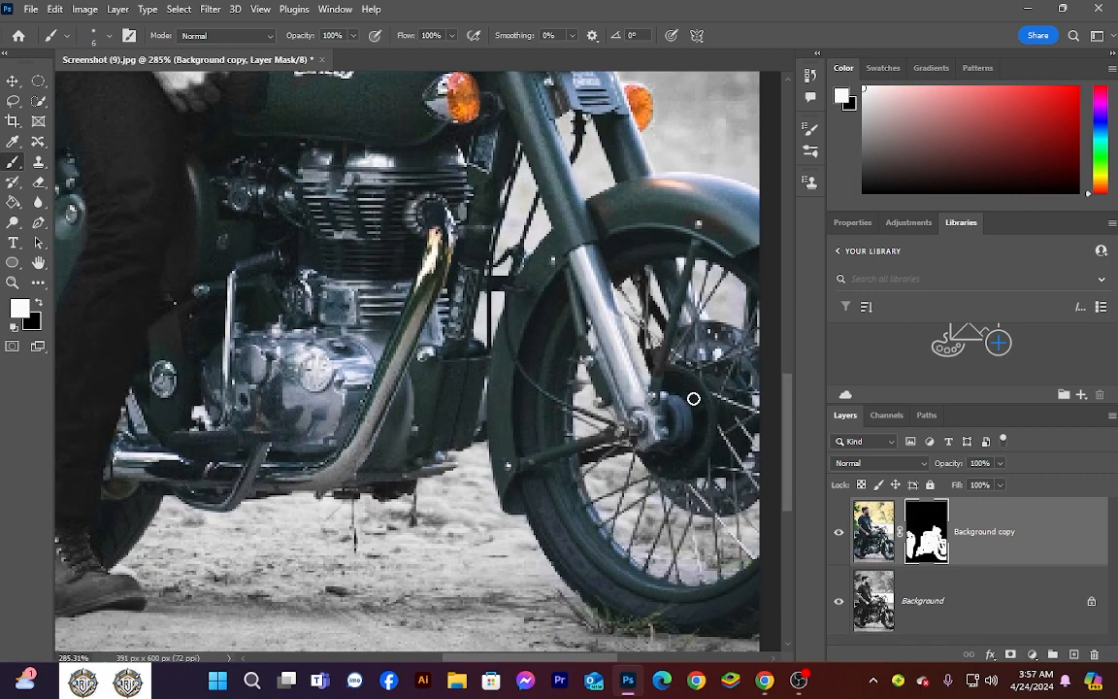
# - Paint black on the layer mask with a 4 px brush around the grab rail and seat edge to hide the background colour spill
pyautogui.keyDown('alt'); pyautogui.scroll(-4, 419, 403); pyautogui.keyUp('alt')
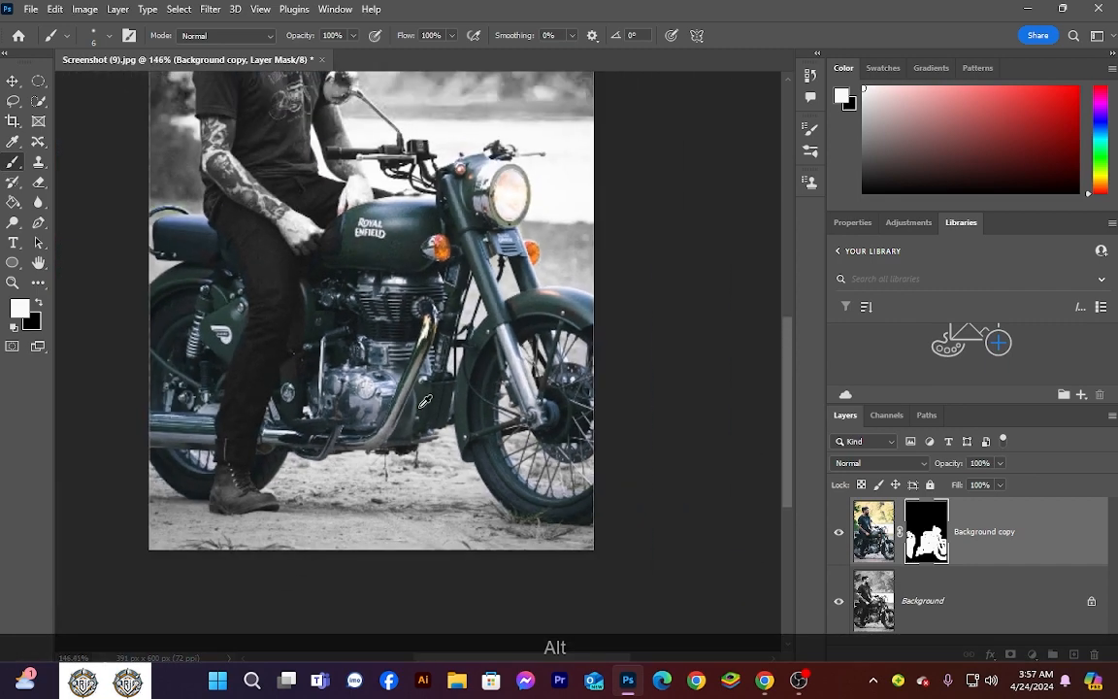
pyautogui.keyDown('ctrl'); pyautogui.hscroll(-2, 419, 408); pyautogui.keyUp('ctrl')
pyautogui.scroll(2, 419, 407)
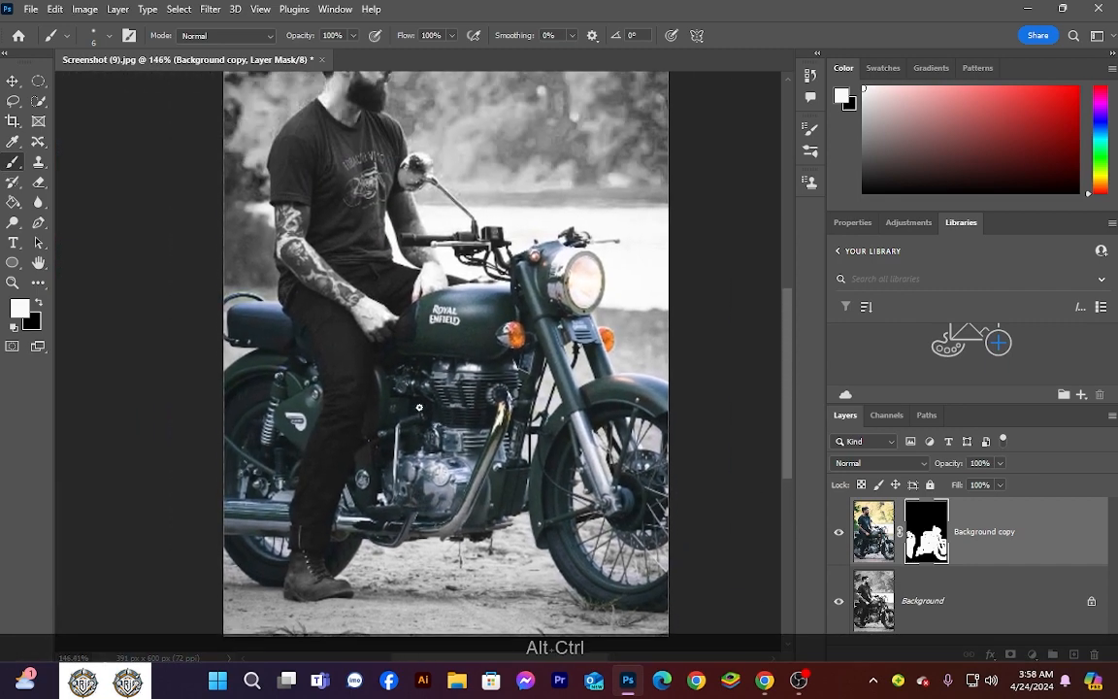
pyautogui.keyDown('alt'); pyautogui.moveTo(391, 369); pyautogui.dragTo(409, 373); pyautogui.keyUp('alt')
pyautogui.scroll(1, 409, 373)
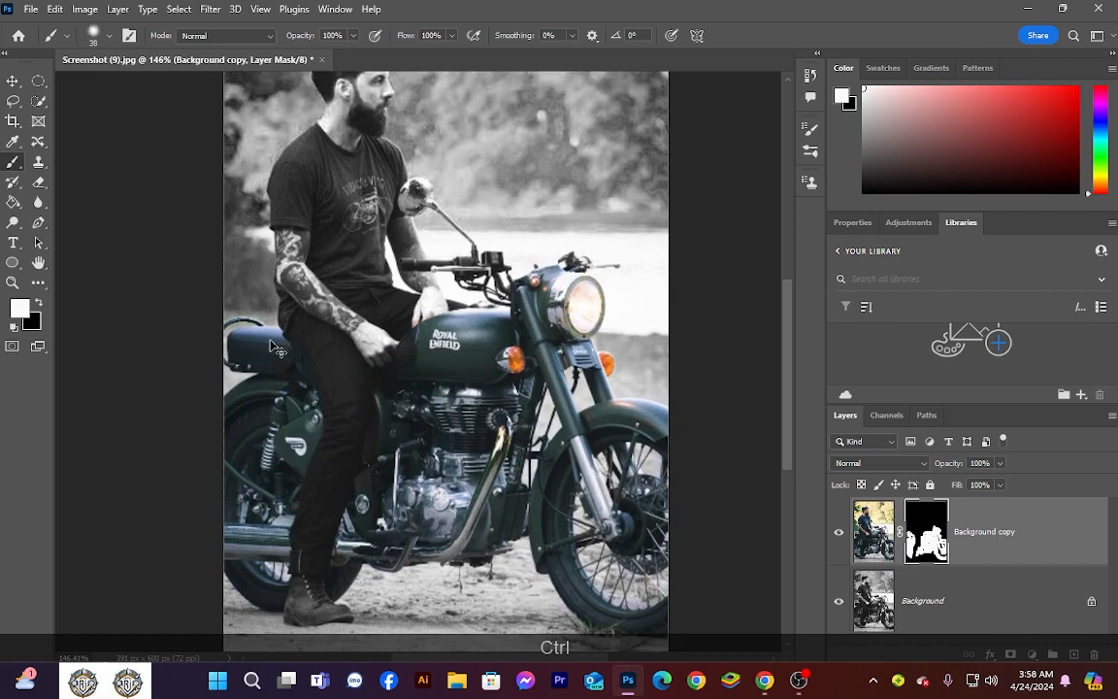
pyautogui.keyDown('ctrl'); pyautogui.hscroll(-2, 277, 347); pyautogui.keyUp('ctrl')
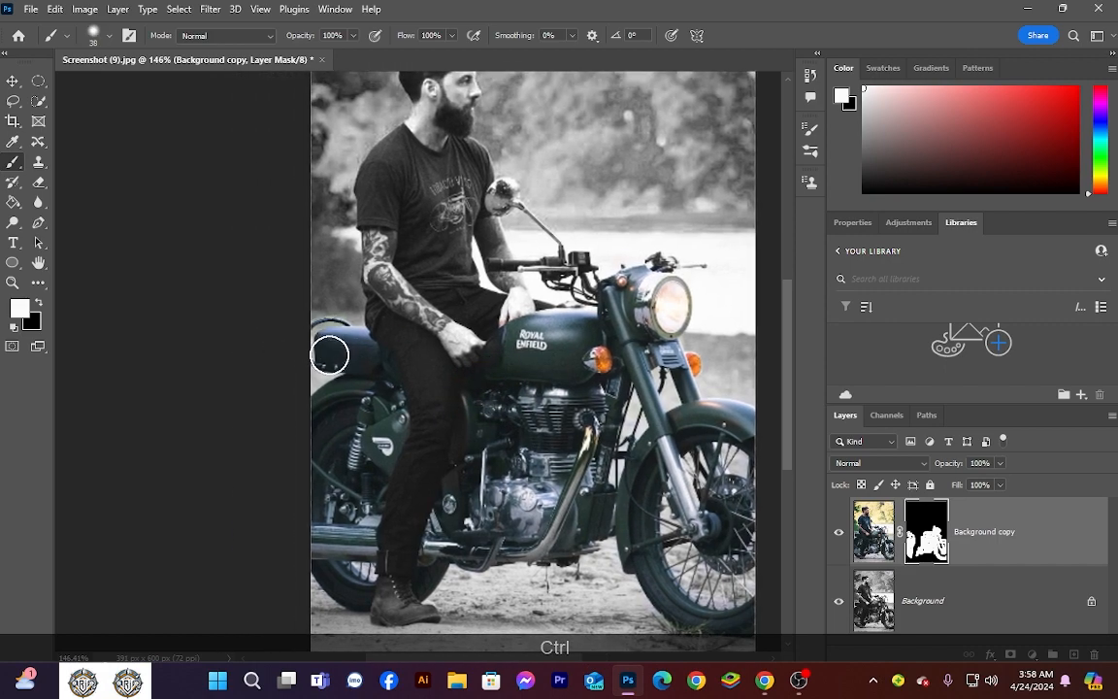
pyautogui.keyDown('alt'); pyautogui.scroll(5, 330, 356); pyautogui.keyUp('alt')
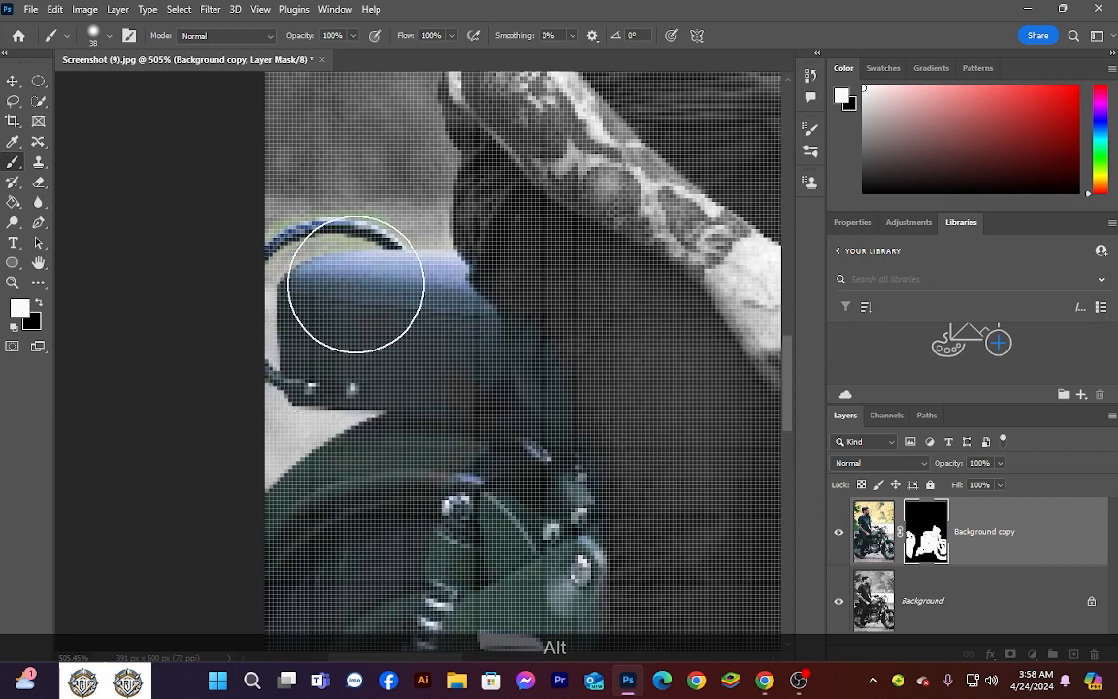
pyautogui.keyDown('alt'); pyautogui.scroll(-1, 352, 282); pyautogui.keyUp('alt')
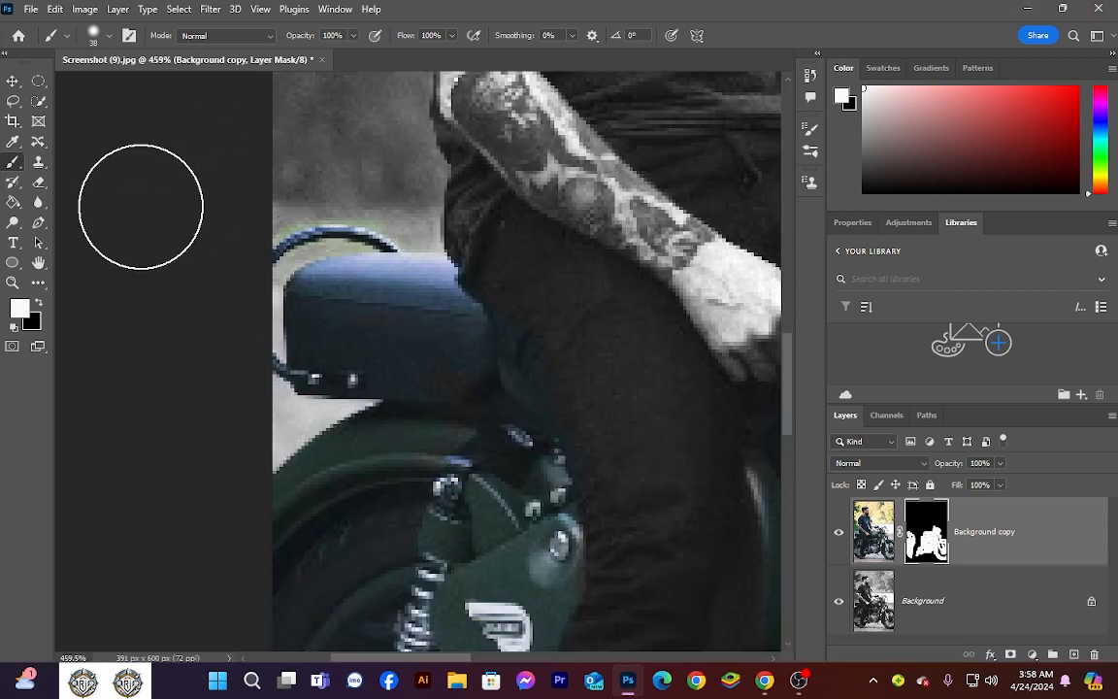
pyautogui.click(39, 305)
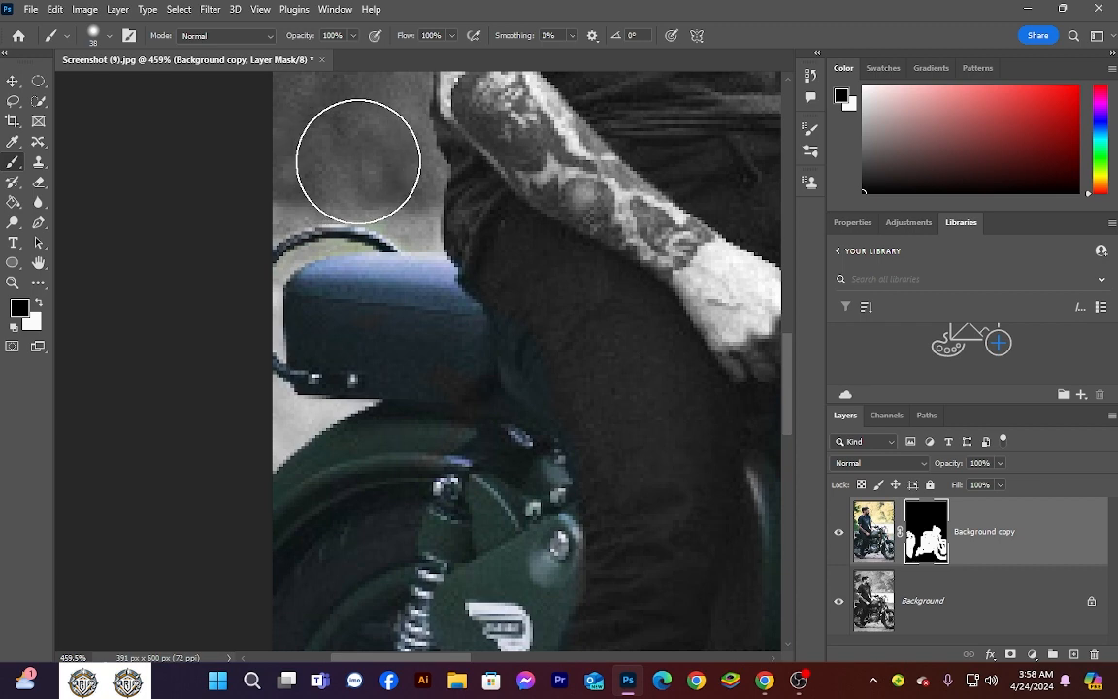
pyautogui.moveTo(320, 200)
pyautogui.mouseDown()
pyautogui.moveTo(246, 210)
pyautogui.moveTo(295, 208)
pyautogui.moveTo(255, 205)
pyautogui.mouseUp()
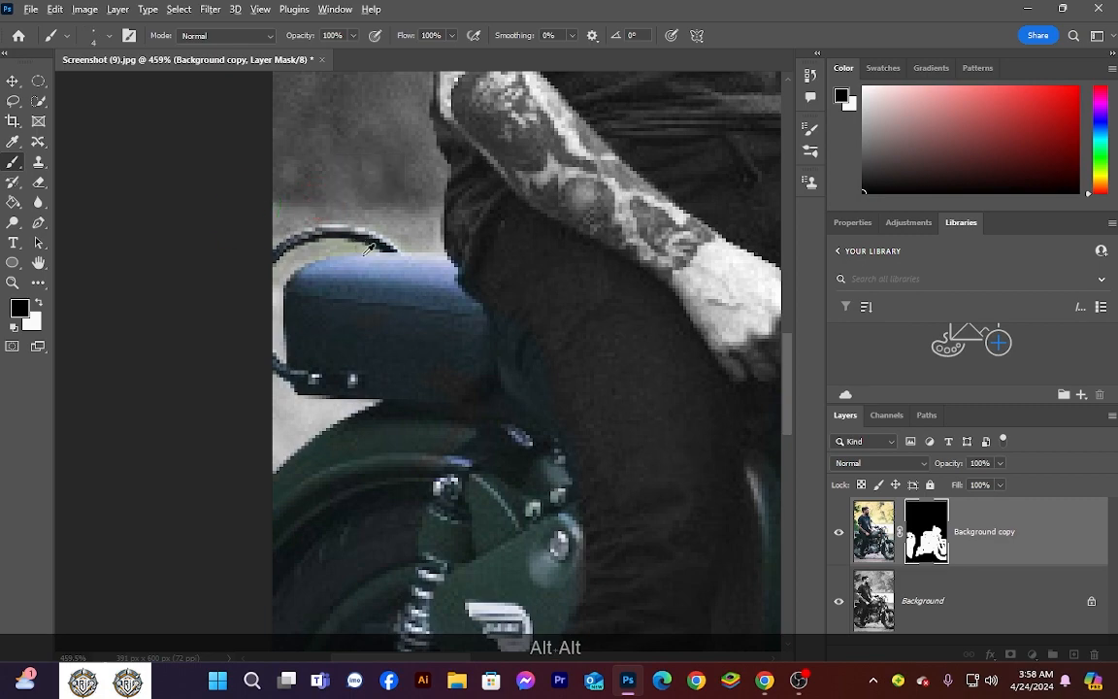
pyautogui.scroll(2, 330, 227)
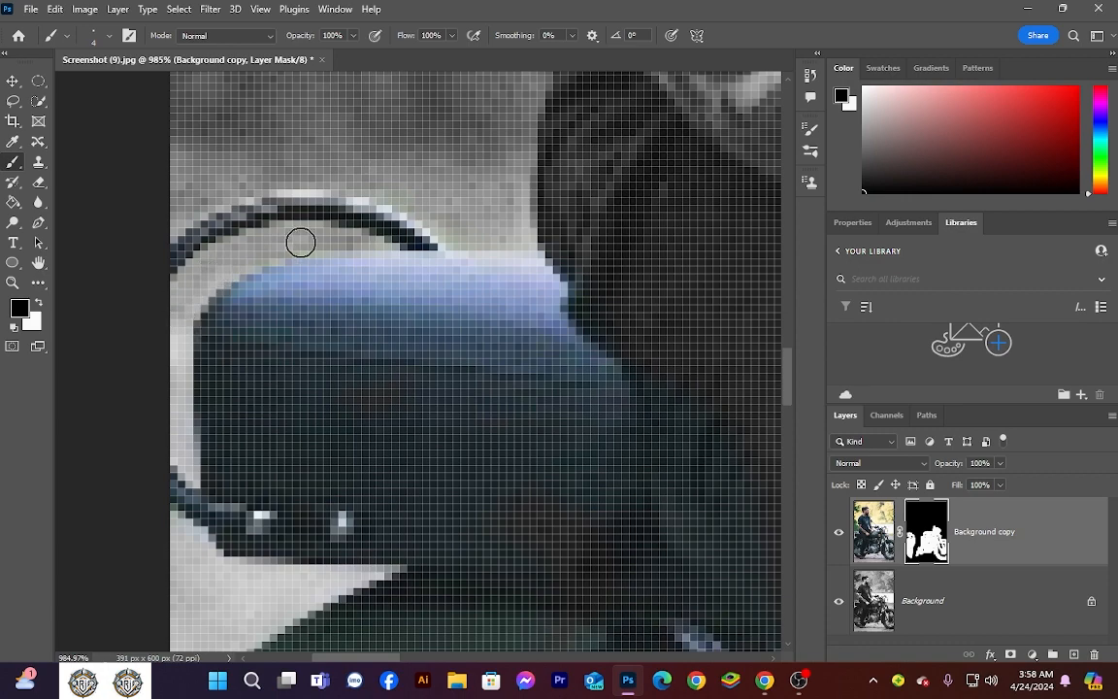
# - Inspect the mask edges around the tank, engine and front wheel, and set the brush size to 30 px
pyautogui.scroll(-4, 370, 240)
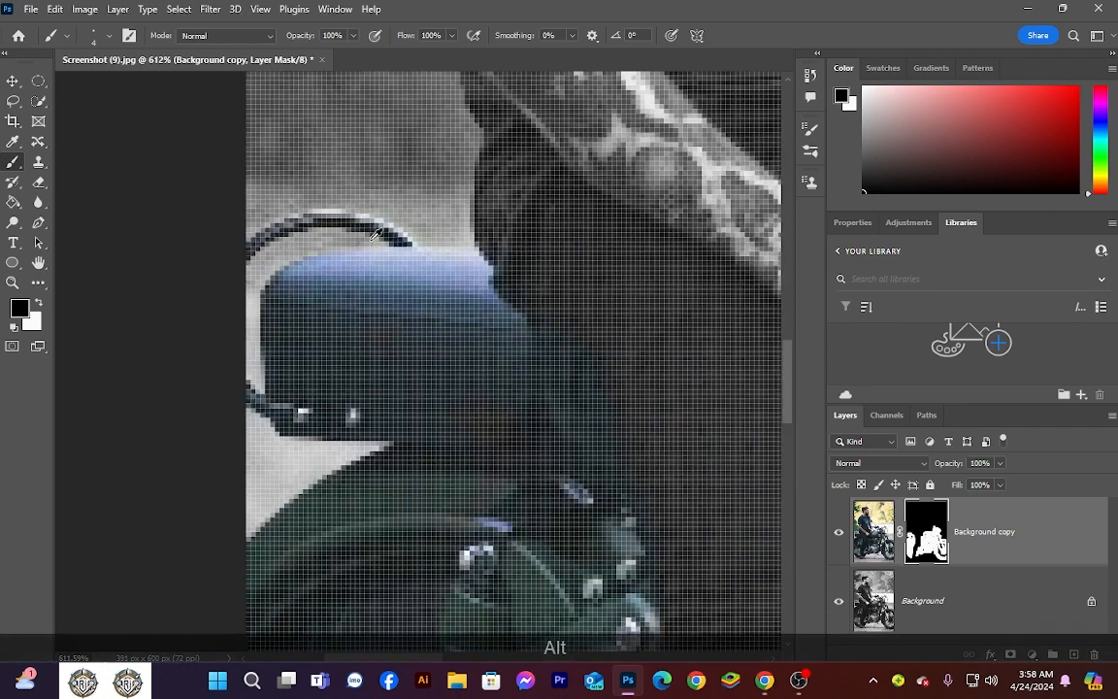
pyautogui.scroll(-2, 370, 242)
pyautogui.hscroll(5, 372, 243)
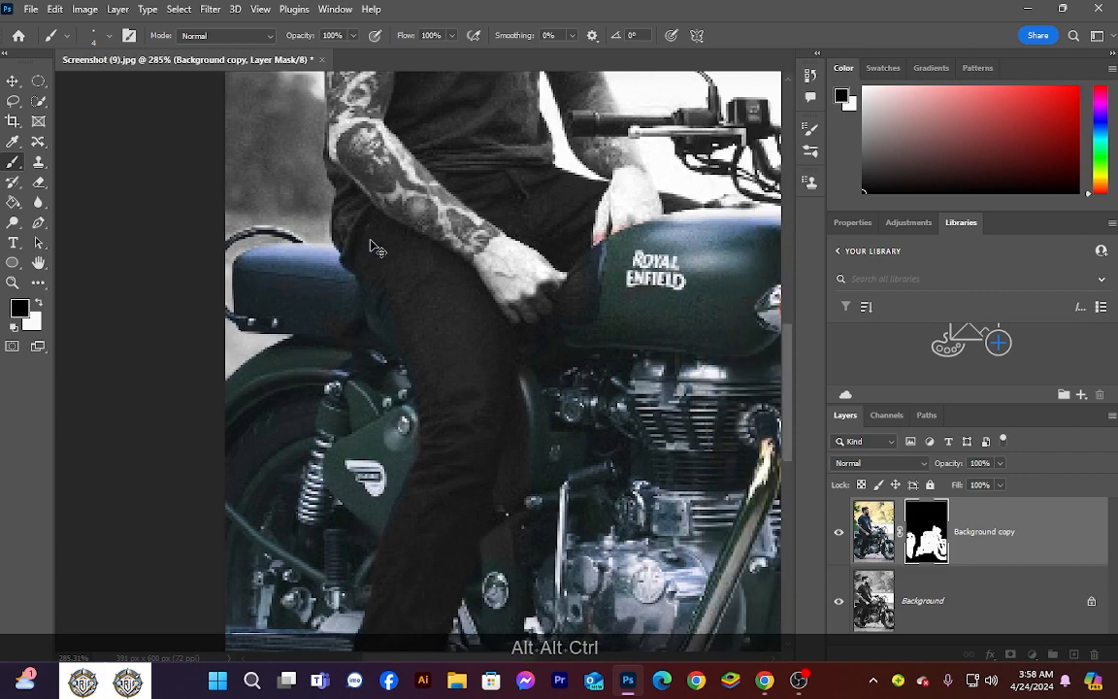
pyautogui.hscroll(6, 375, 248)
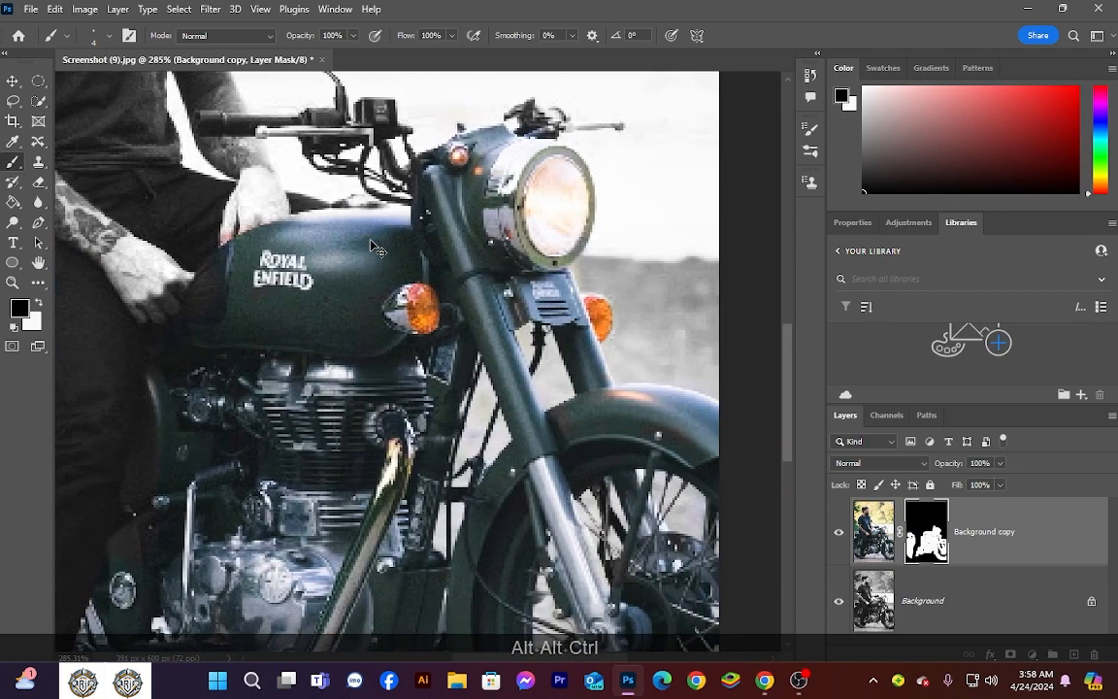
pyautogui.scroll(-3, 369, 239)
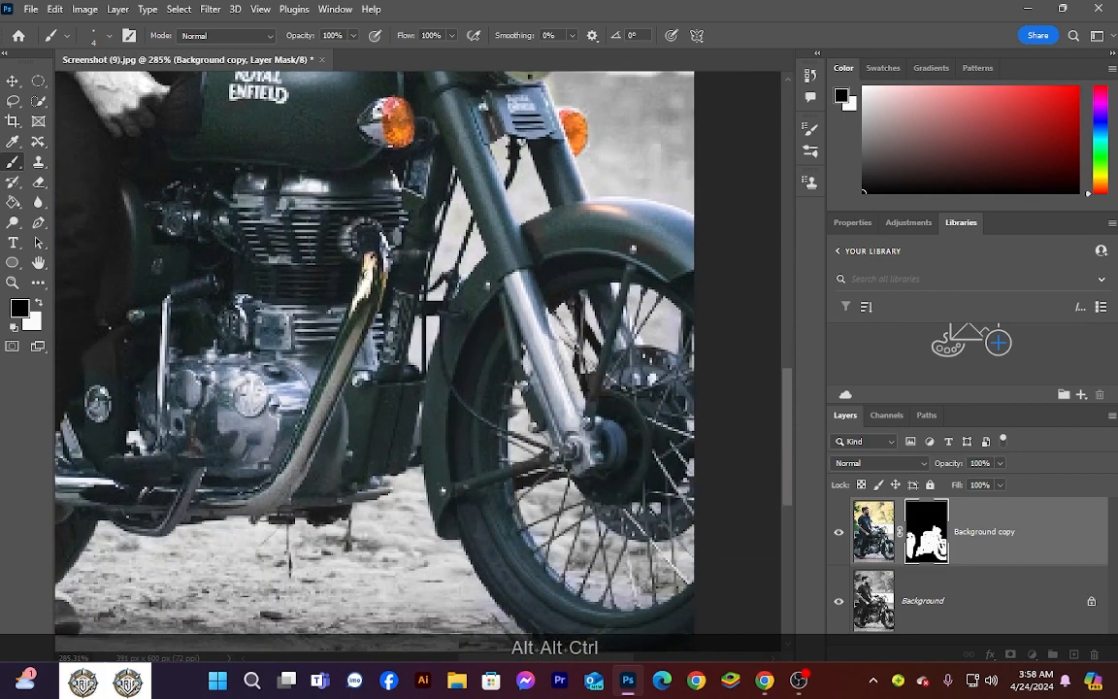
pyautogui.moveTo(367, 512); pyautogui.dragTo(394, 514)
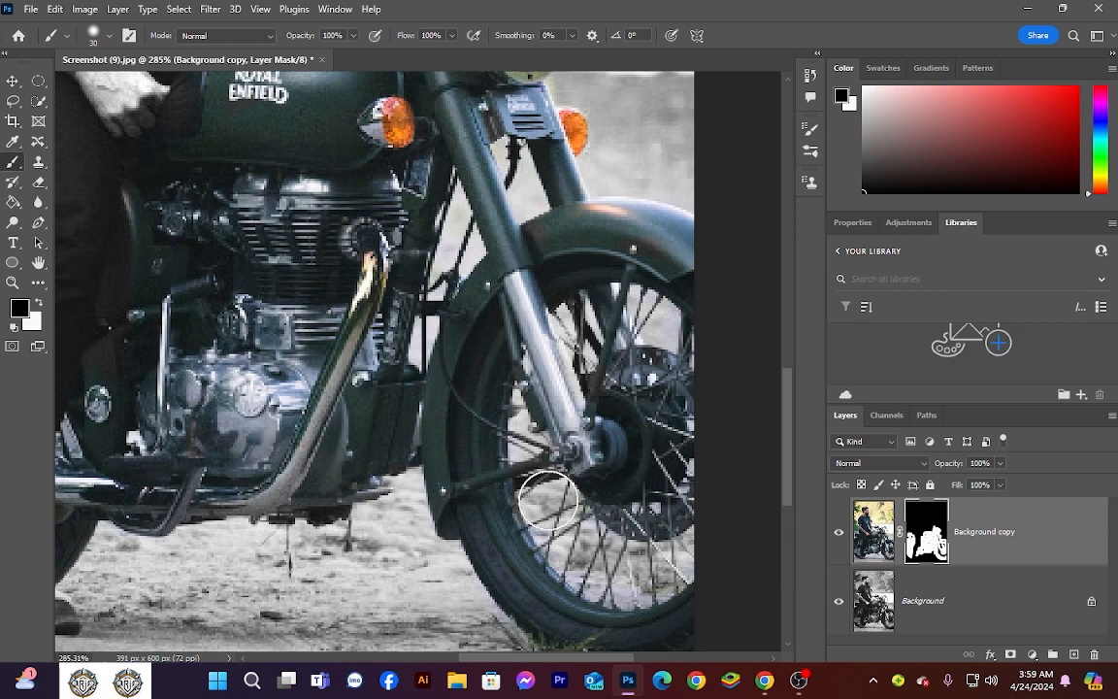
# - Switch to the Move tool and select the image, then the mask of the Background copy layer
pyautogui.click(11, 81)
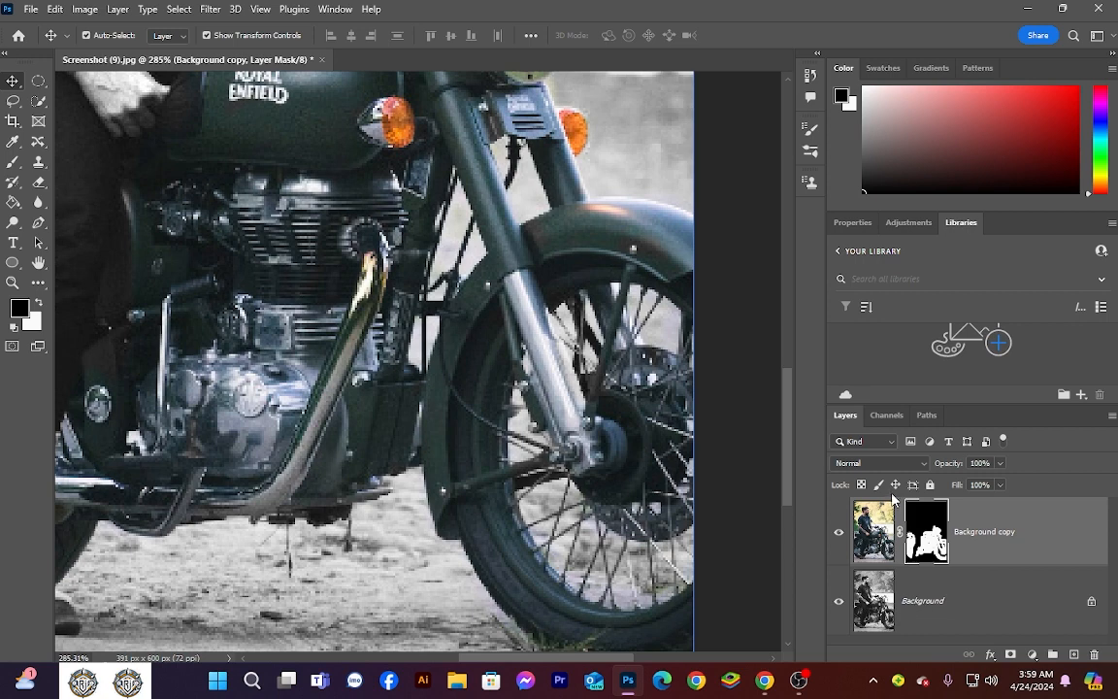
pyautogui.click(868, 530)
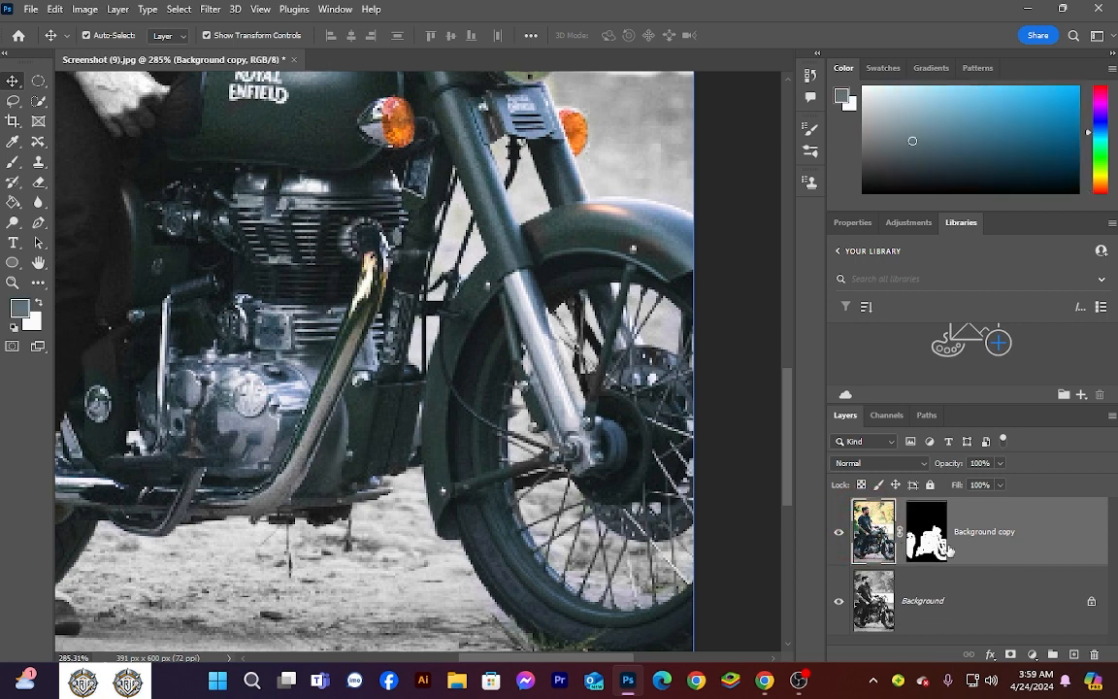
pyautogui.click(926, 531)
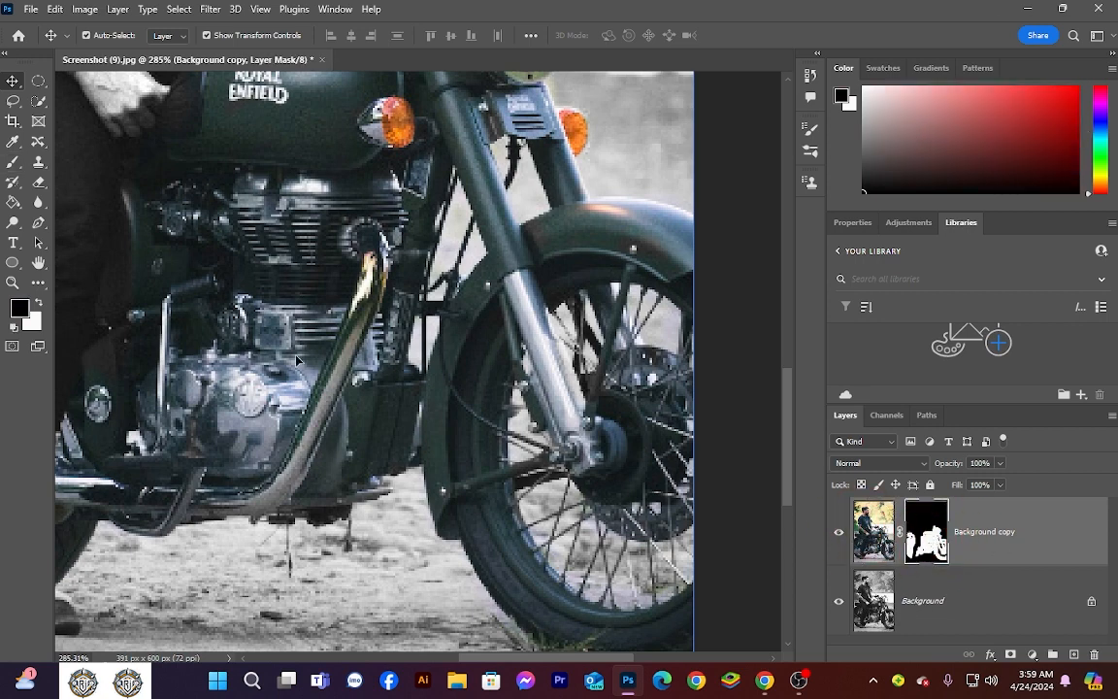
# - Deselect the Background copy layer and examine the whole photo with the coloured motorcycle against the black-and-white background
pyautogui.scroll(-5, 349, 323)
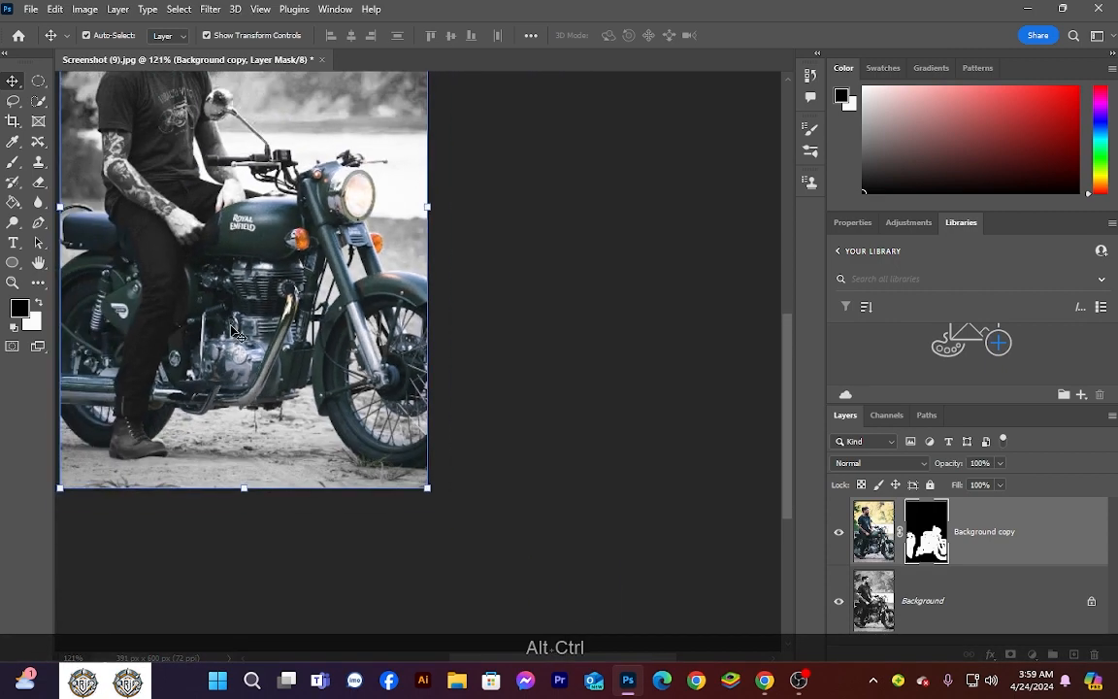
pyautogui.hscroll(-3, 230, 332)
pyautogui.scroll(5, 252, 339)
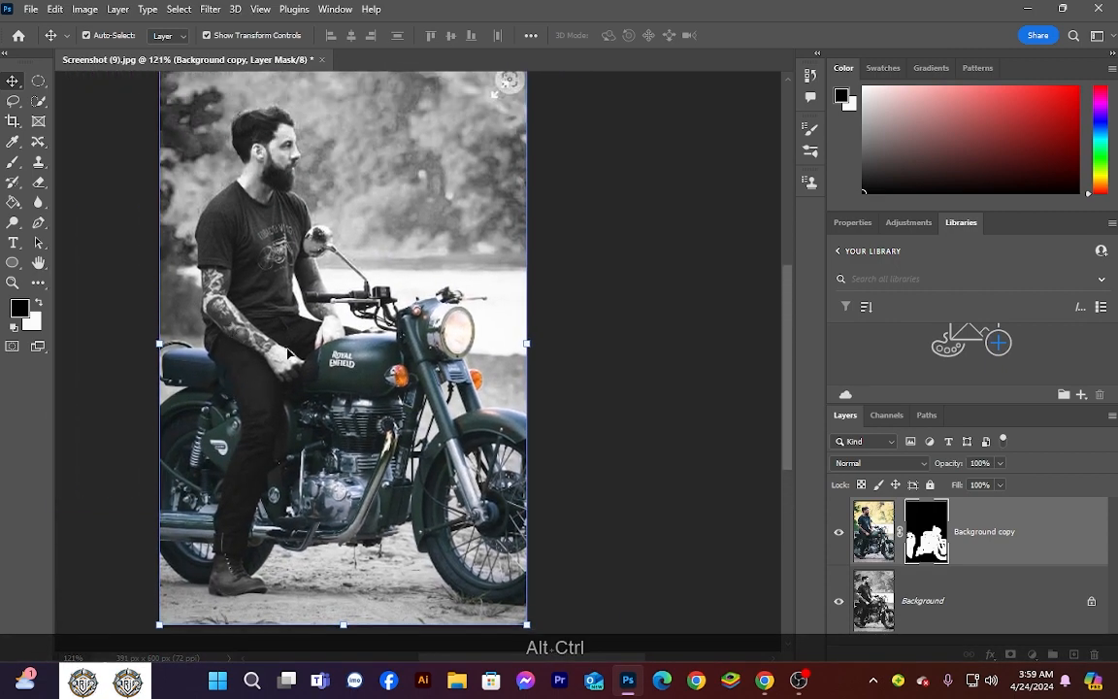
pyautogui.scroll(-1, 287, 351)
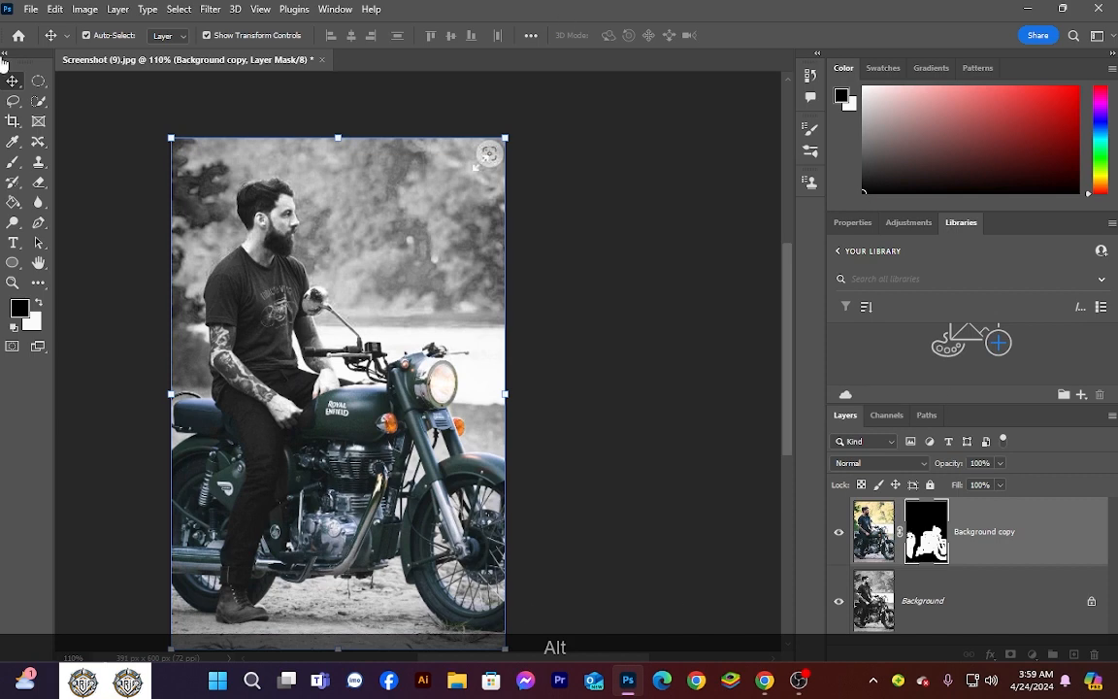
pyautogui.scroll(-2, 325, 413)
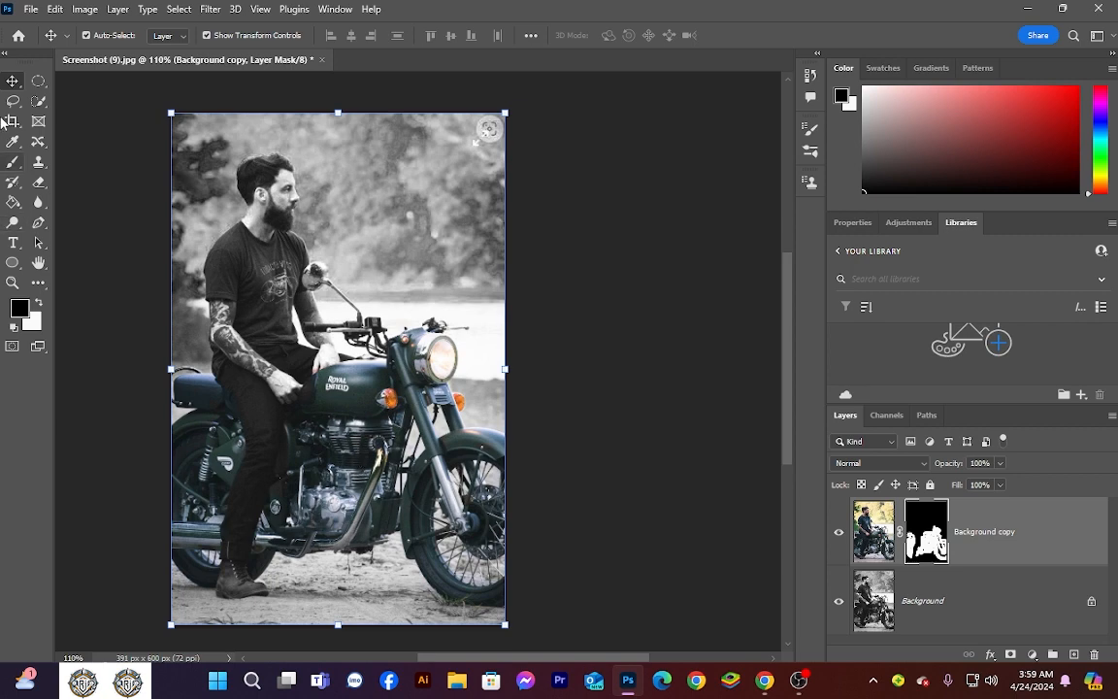
pyautogui.click(590, 299)
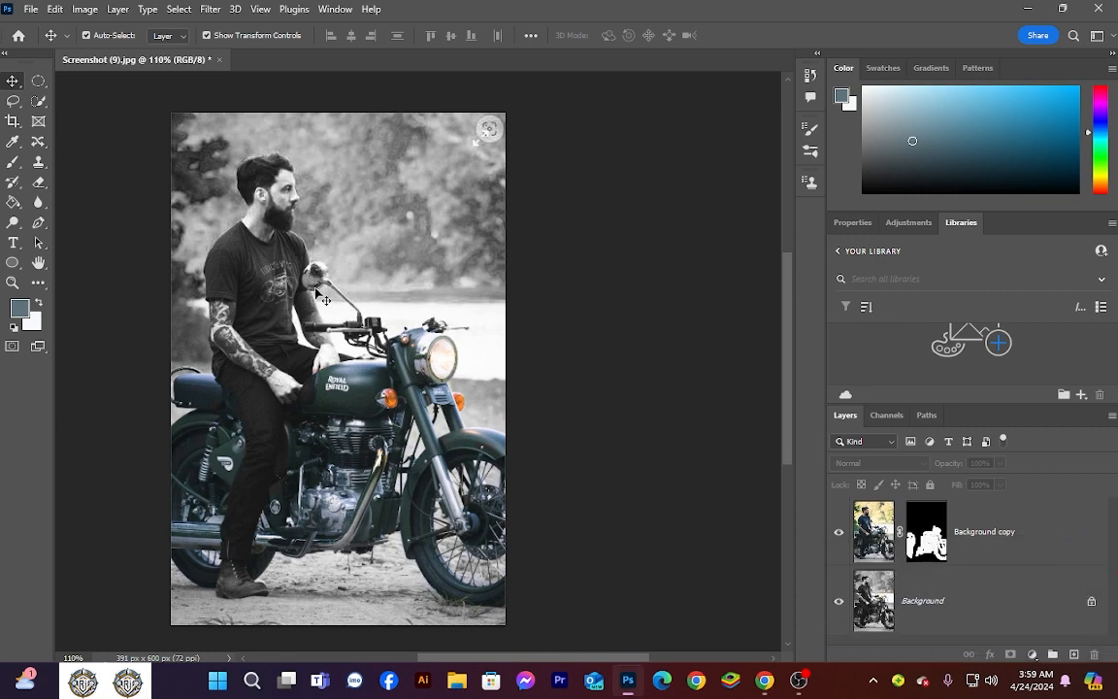
pyautogui.scroll(-1, 367, 289)
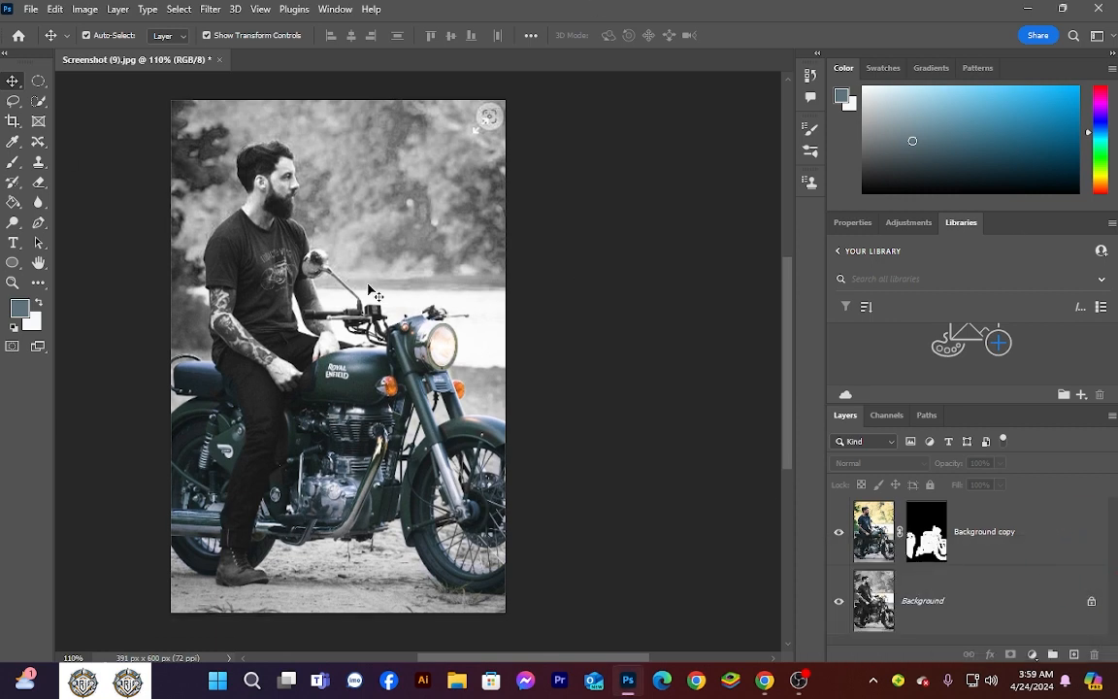
pyautogui.scroll(1, 370, 304)
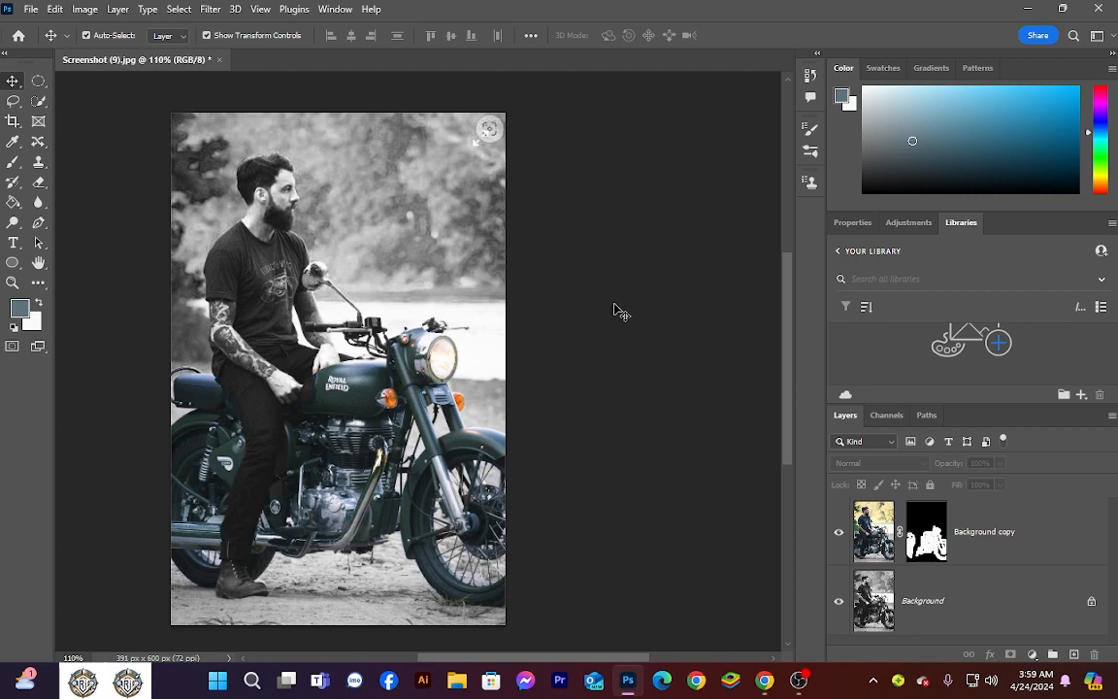
pyautogui.hscroll(-5, 618, 310)
pyautogui.press('ctrl')
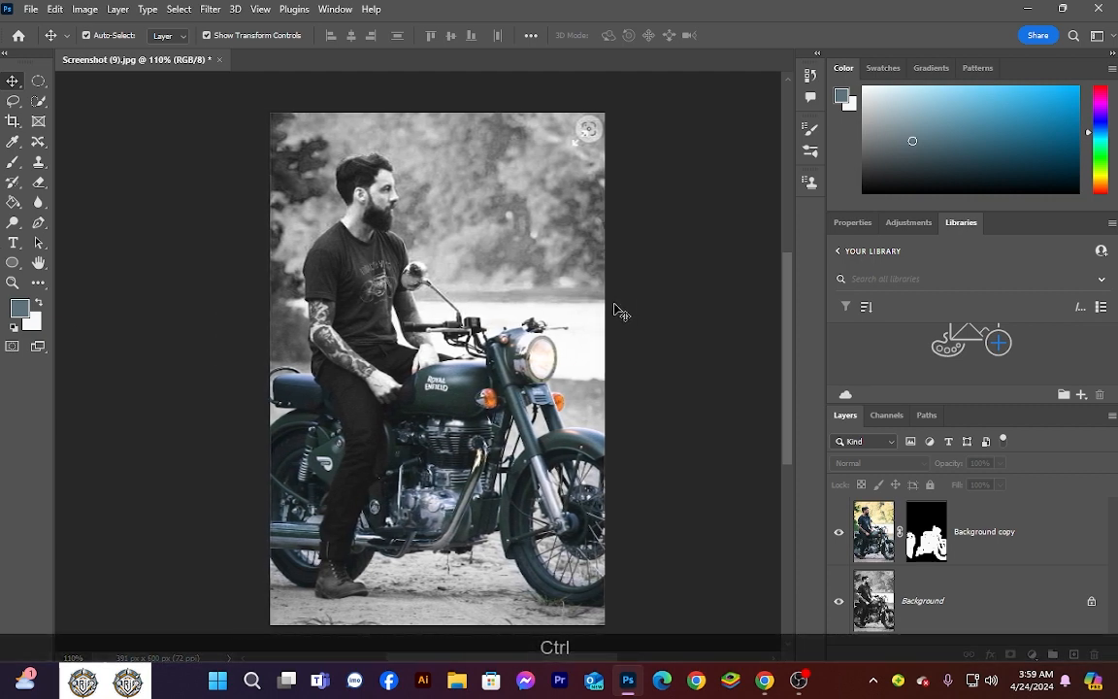
pyautogui.scroll(-3, 621, 310)
pyautogui.scroll(1, 621, 310)
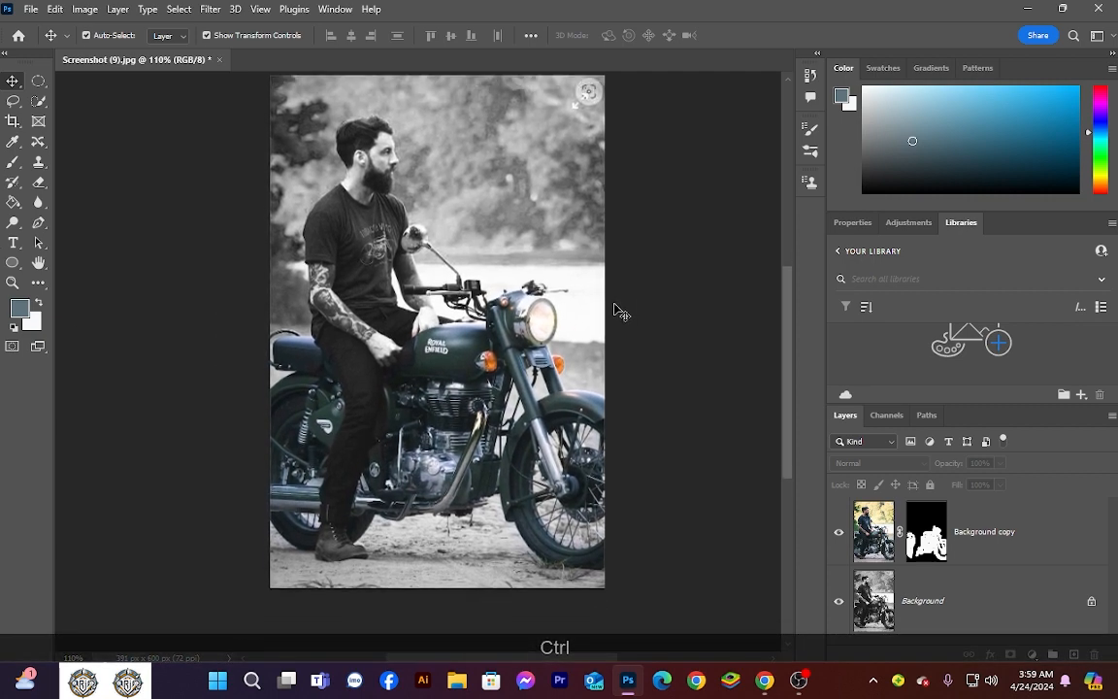